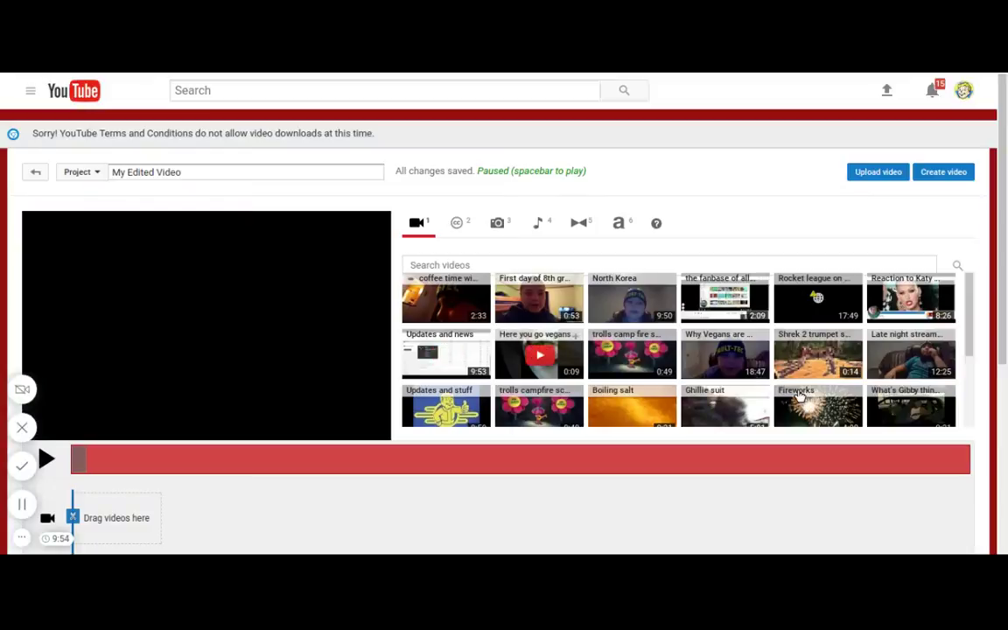
Add the REUPLOAD video from the library onto the editor timeline.
{"action": "scroll", "coordinate": [771, 337], "scroll_direction": "down", "scroll_amount": 2}
{"action": "scroll", "coordinate": [770, 337], "scroll_direction": "down", "scroll_amount": 1}
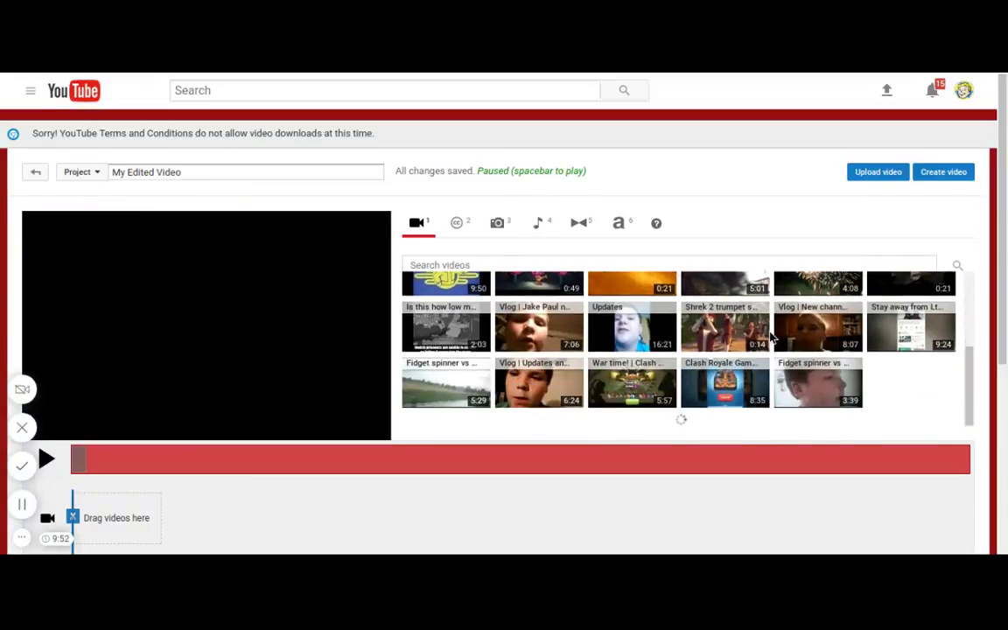
{"action": "scroll", "coordinate": [771, 337], "scroll_direction": "down", "scroll_amount": 1}
{"action": "scroll", "coordinate": [770, 337], "scroll_direction": "down", "scroll_amount": 1}
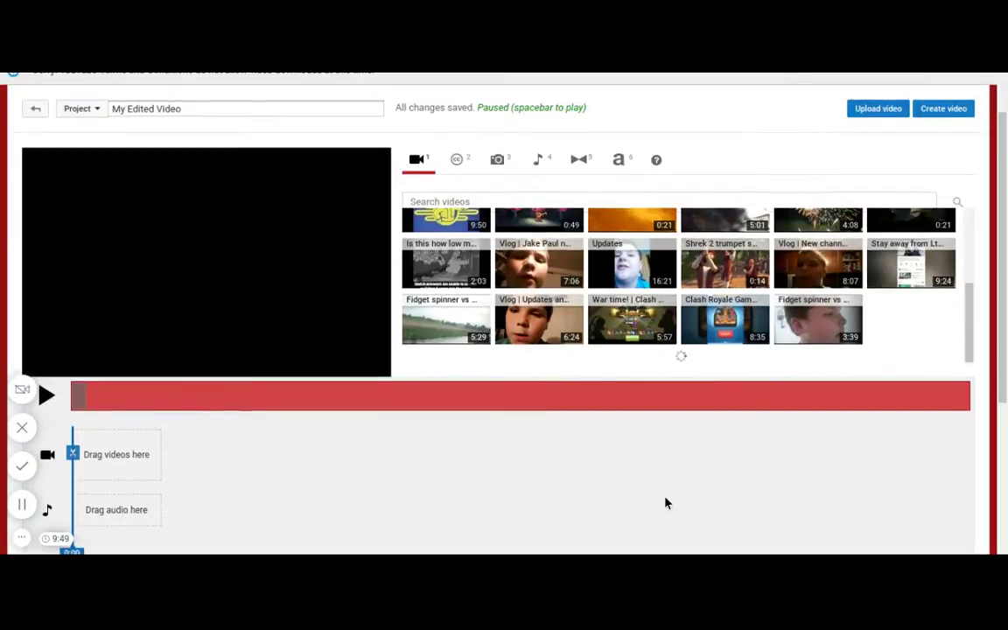
{"action": "scroll", "coordinate": [666, 504], "scroll_direction": "up", "scroll_amount": 1}
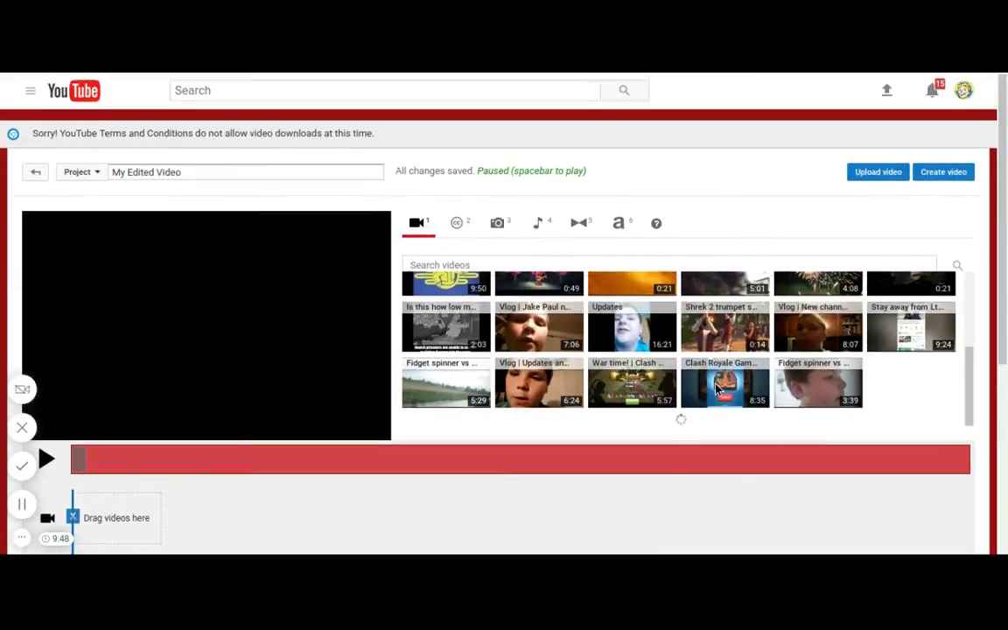
{"action": "scroll", "coordinate": [716, 385], "scroll_direction": "up", "scroll_amount": 2}
{"action": "scroll", "coordinate": [716, 385], "scroll_direction": "down", "scroll_amount": 2}
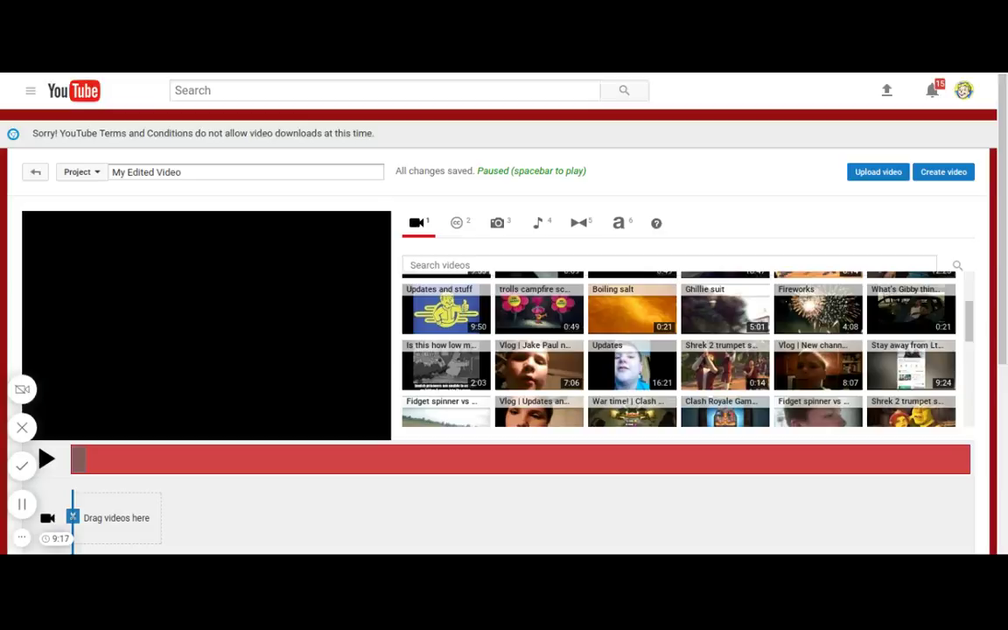
{"action": "scroll", "coordinate": [409, 302], "scroll_direction": "down", "scroll_amount": 5}
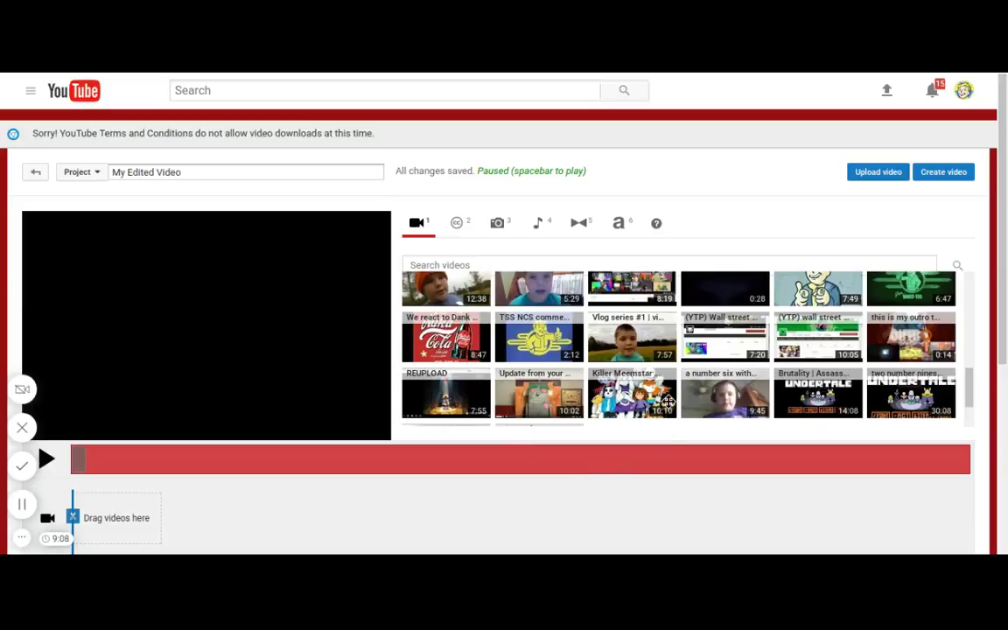
{"action": "mouse_move", "coordinate": [446, 394]}
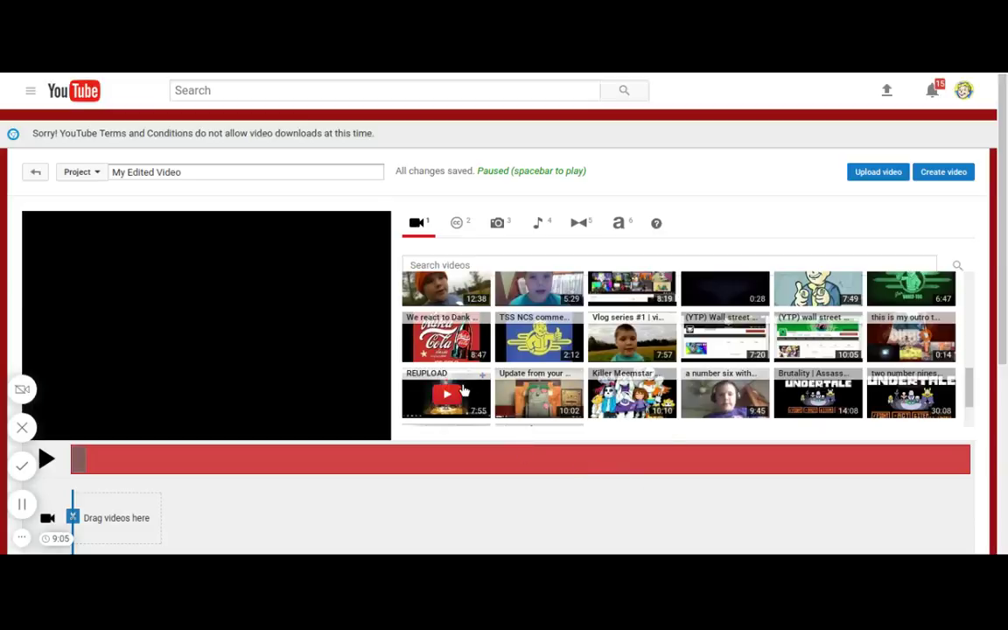
{"action": "left_click_drag", "start_coordinate": [447, 394], "coordinate": [131, 512]}
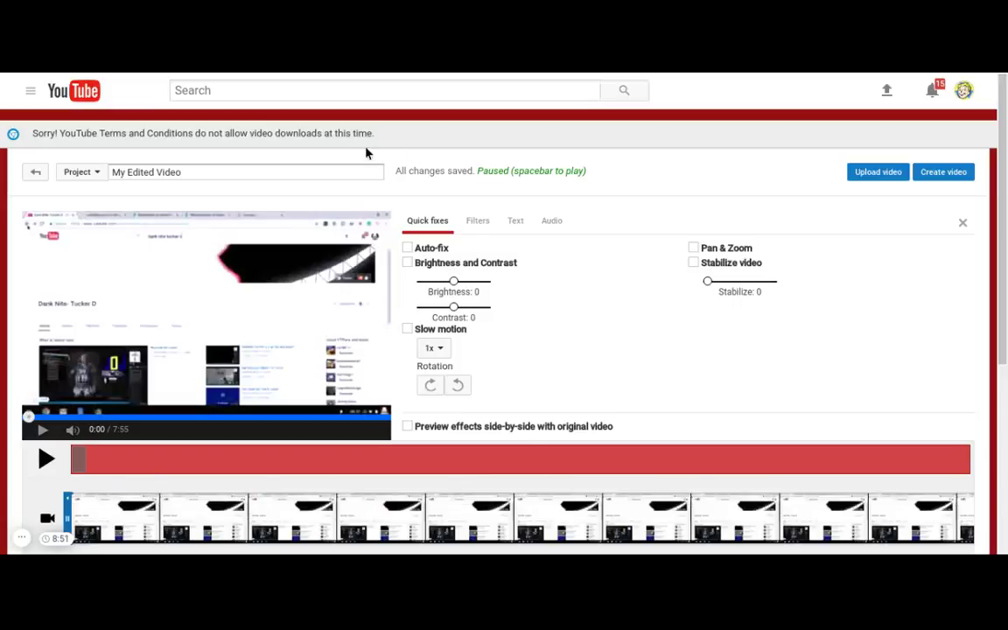
Bring up the Project dropdown listing the saved projects.
{"action": "scroll", "coordinate": [749, 355], "scroll_direction": "down", "scroll_amount": 3}
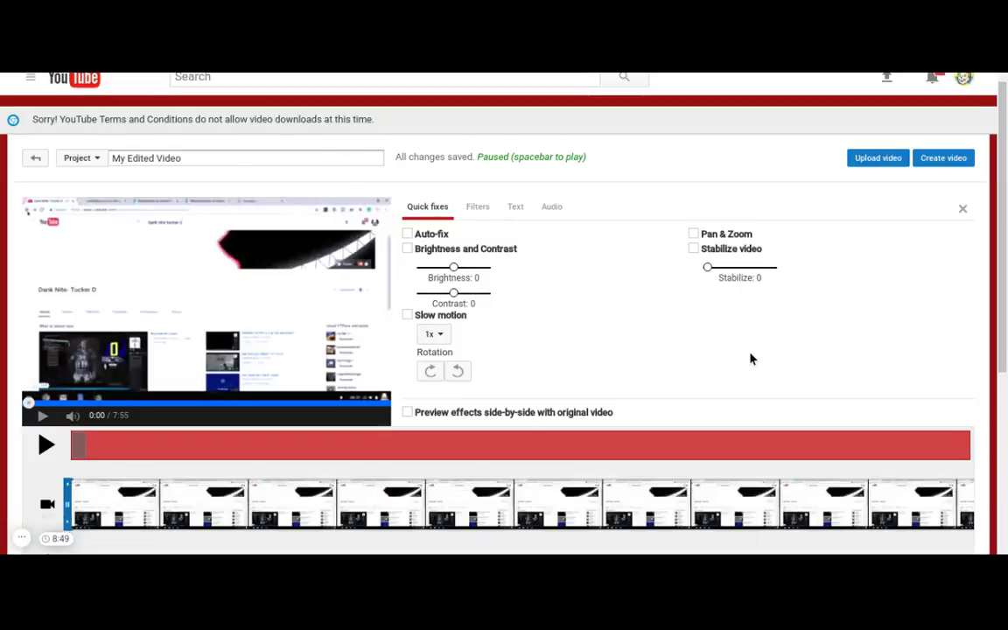
{"action": "scroll", "coordinate": [749, 353], "scroll_direction": "down", "scroll_amount": 1}
{"action": "scroll", "coordinate": [749, 353], "scroll_direction": "up", "scroll_amount": 1}
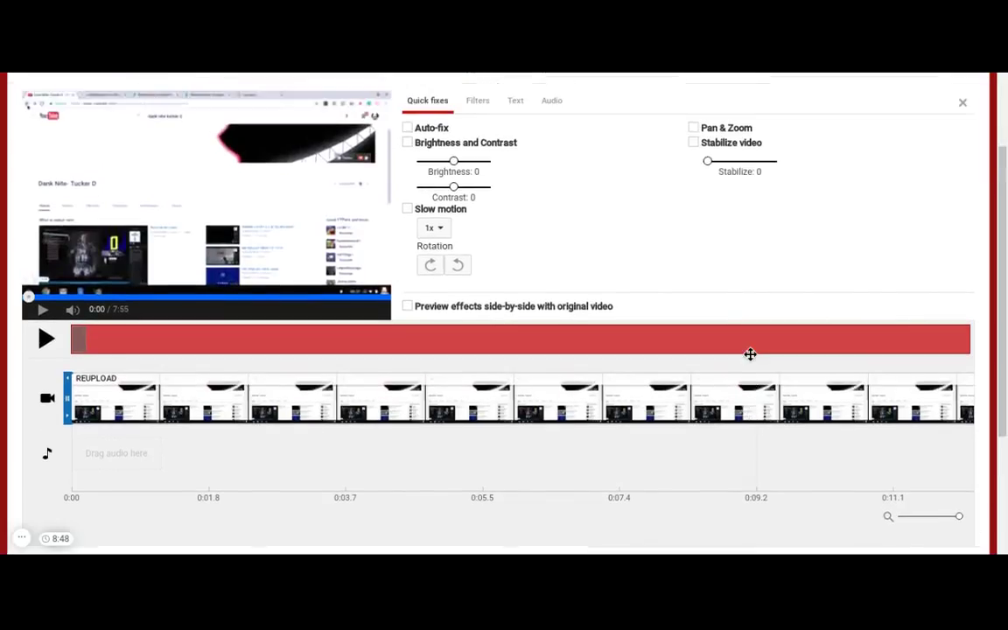
{"action": "scroll", "coordinate": [749, 354], "scroll_direction": "up", "scroll_amount": 2}
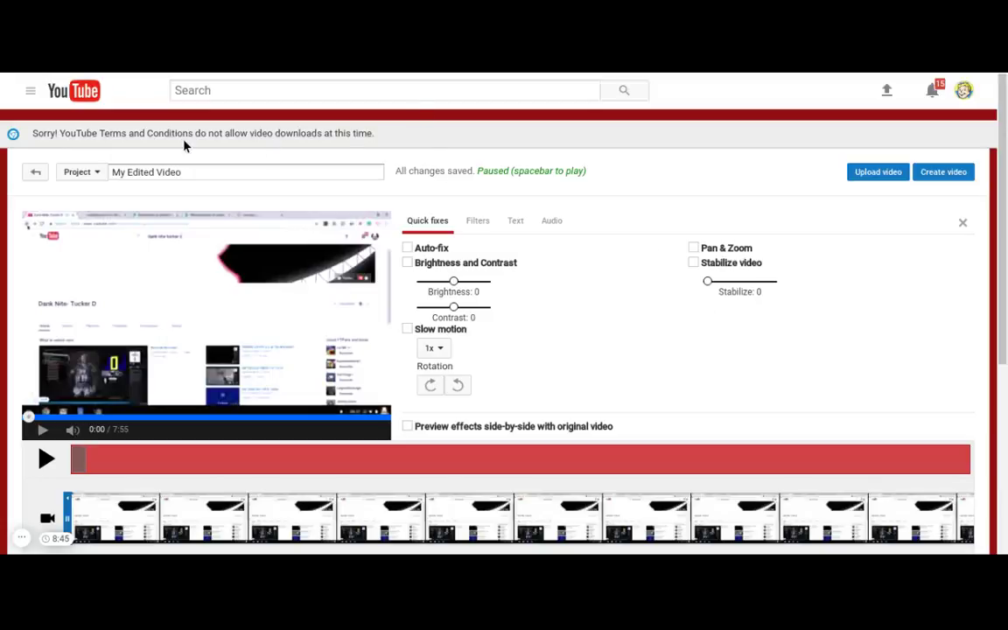
{"action": "left_click", "coordinate": [81, 173]}
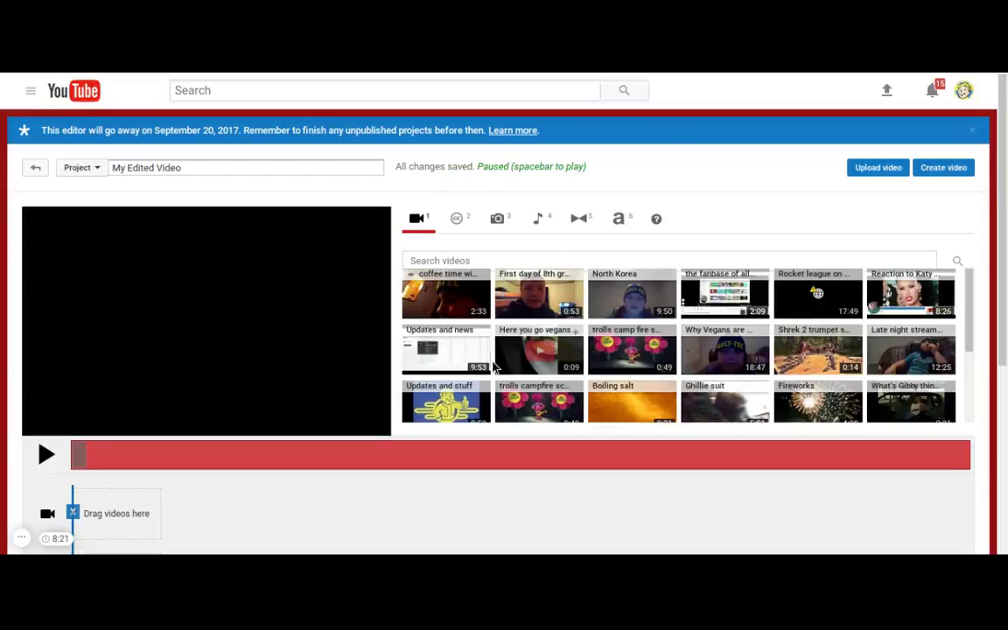
Pick up the Updates and news video and browse the video library.
{"action": "mouse_move", "coordinate": [451, 346]}
{"action": "left_mouse_down"}
{"action": "mouse_move", "coordinate": [454, 330]}
{"action": "mouse_move", "coordinate": [451, 338]}
{"action": "left_mouse_up"}
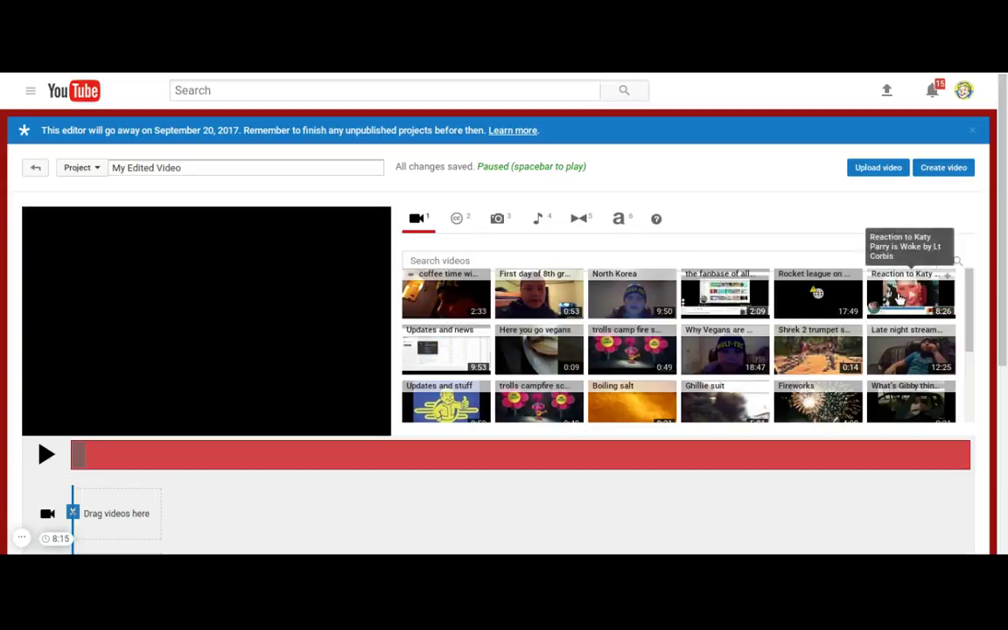
{"action": "scroll", "coordinate": [875, 366], "scroll_direction": "down", "scroll_amount": 1}
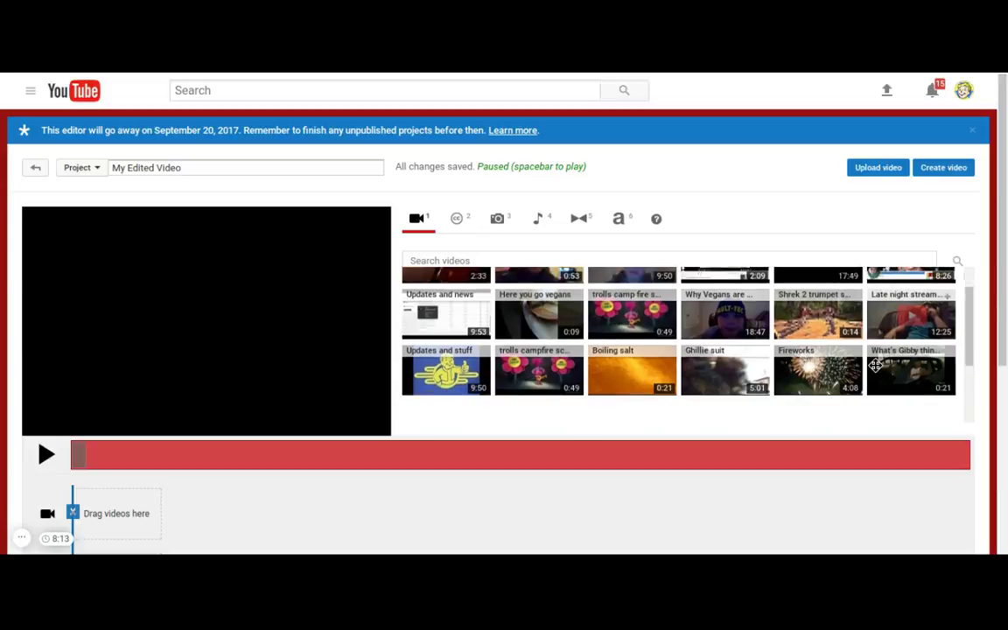
{"action": "scroll", "coordinate": [876, 366], "scroll_direction": "down", "scroll_amount": 1}
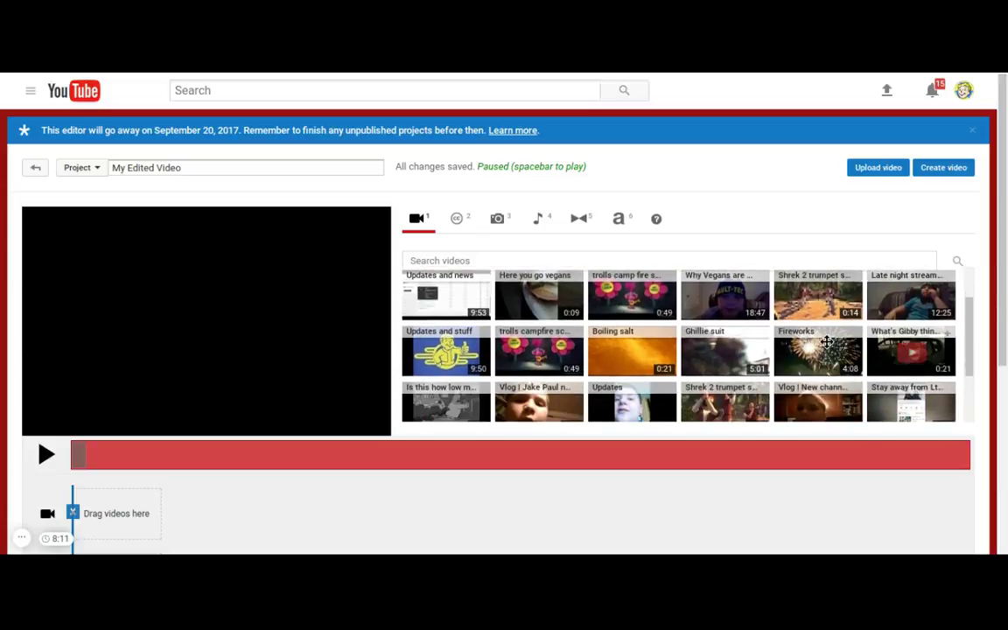
{"action": "scroll", "coordinate": [683, 338], "scroll_direction": "up", "scroll_amount": 1}
{"action": "scroll", "coordinate": [682, 339], "scroll_direction": "up", "scroll_amount": 2}
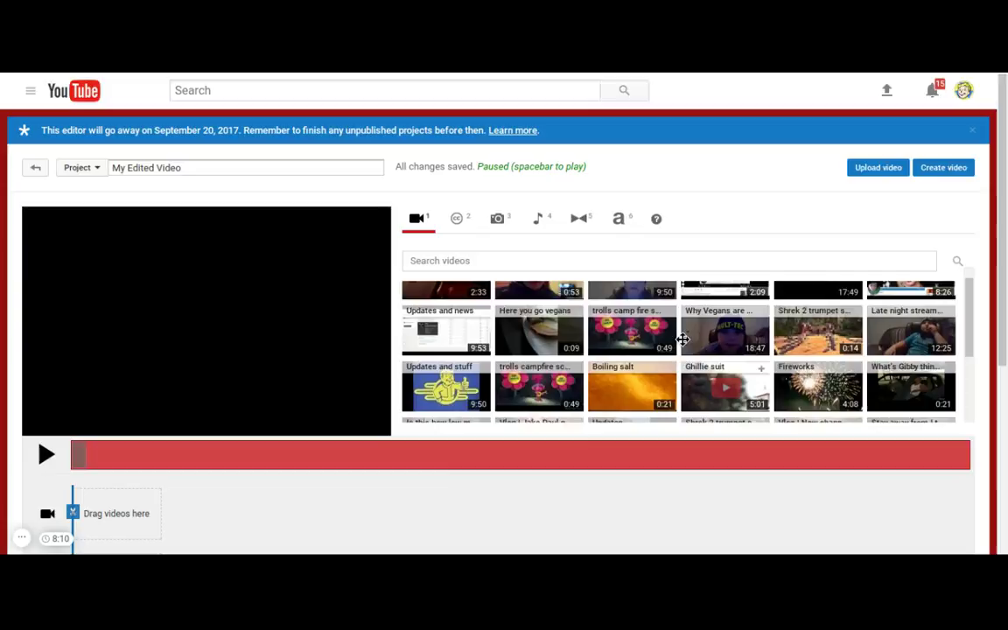
Put the 18:47 'Why Vegans are...' clip on the timeline and close its Quick fixes panel.
{"action": "left_click_drag", "start_coordinate": [686, 330], "coordinate": [119, 512]}
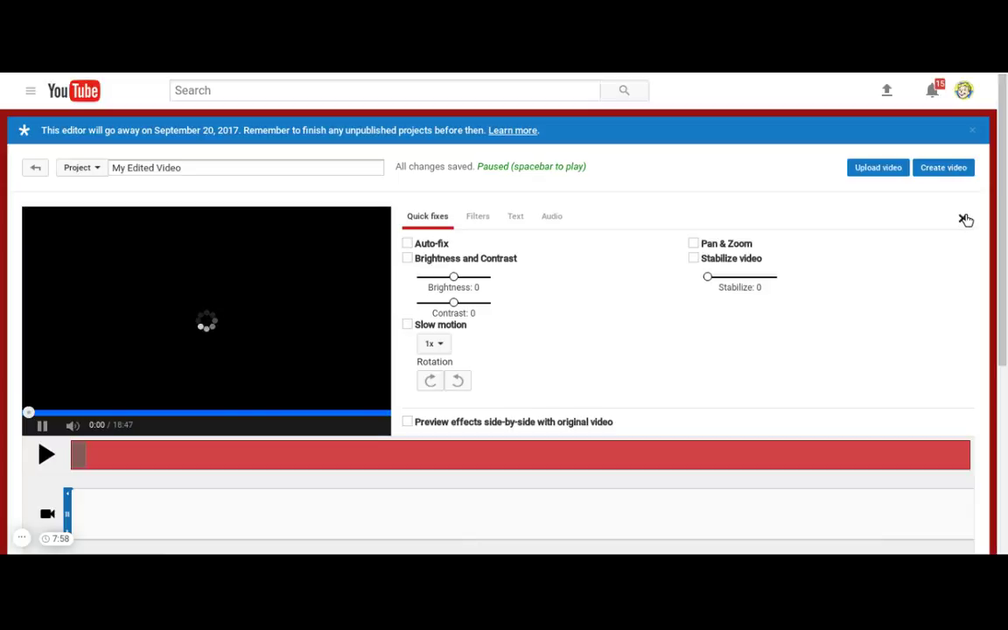
{"action": "left_click", "coordinate": [964, 219]}
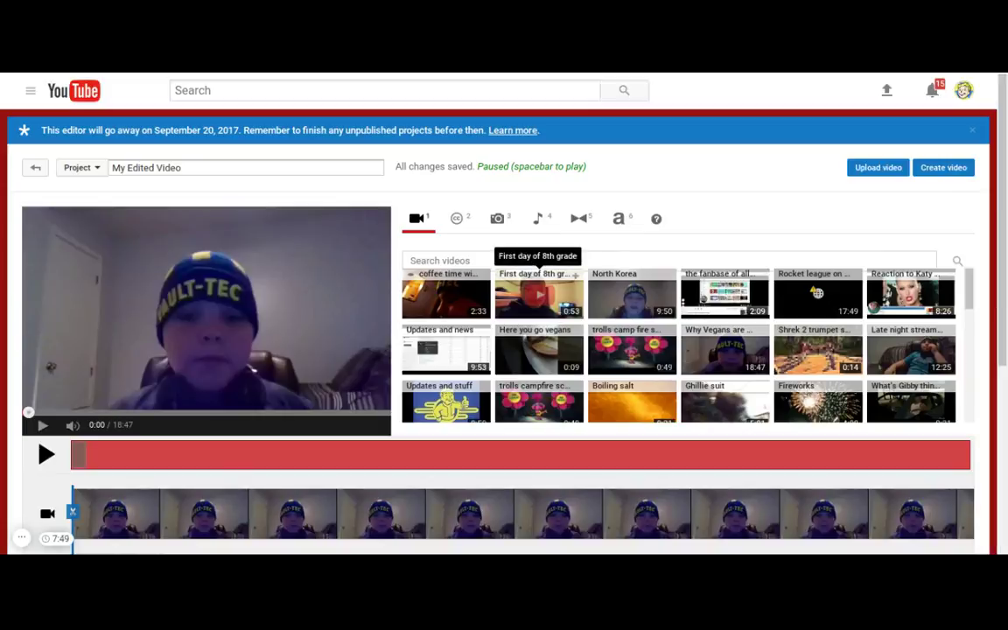
{"action": "mouse_move", "coordinate": [632, 293]}
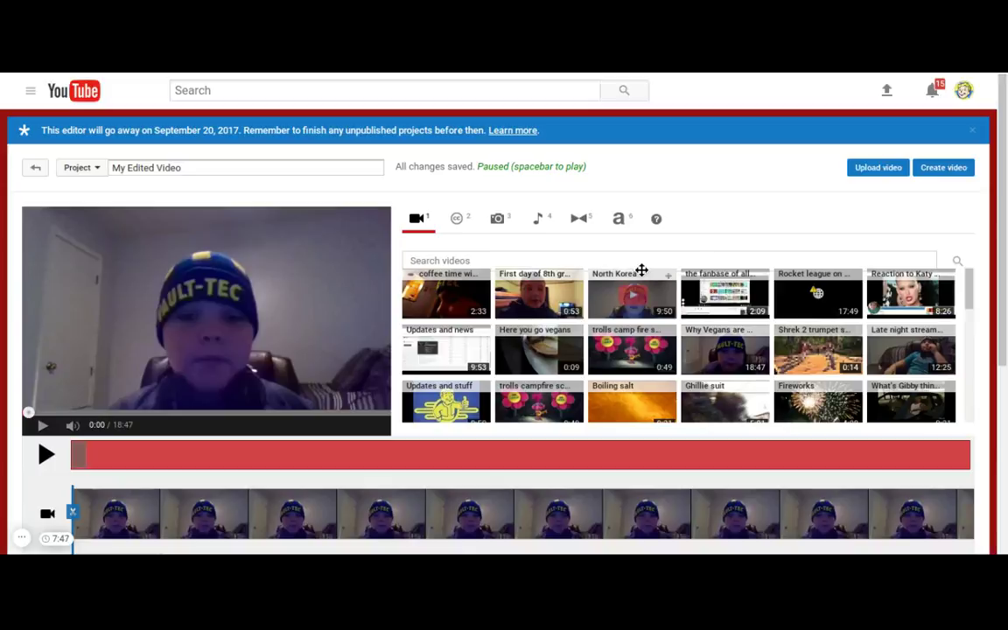
Swap the timeline clip for the North Korea video and trim its opening.
{"action": "mouse_move", "coordinate": [640, 274]}
{"action": "left_mouse_down"}
{"action": "mouse_move", "coordinate": [738, 522]}
{"action": "mouse_move", "coordinate": [838, 506]}
{"action": "left_mouse_up"}
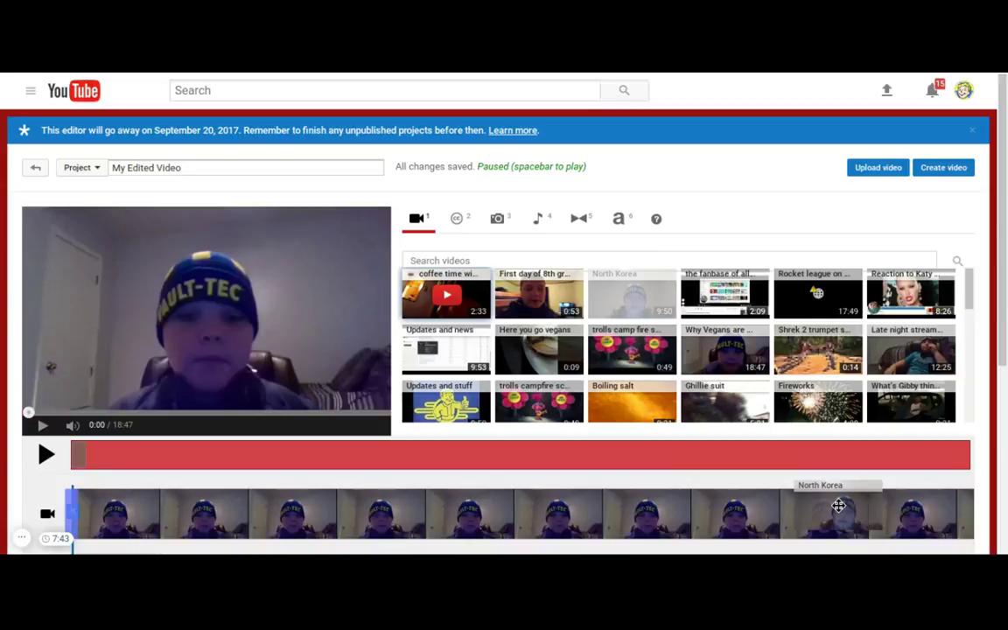
{"action": "left_click_drag", "start_coordinate": [839, 506], "coordinate": [838, 506]}
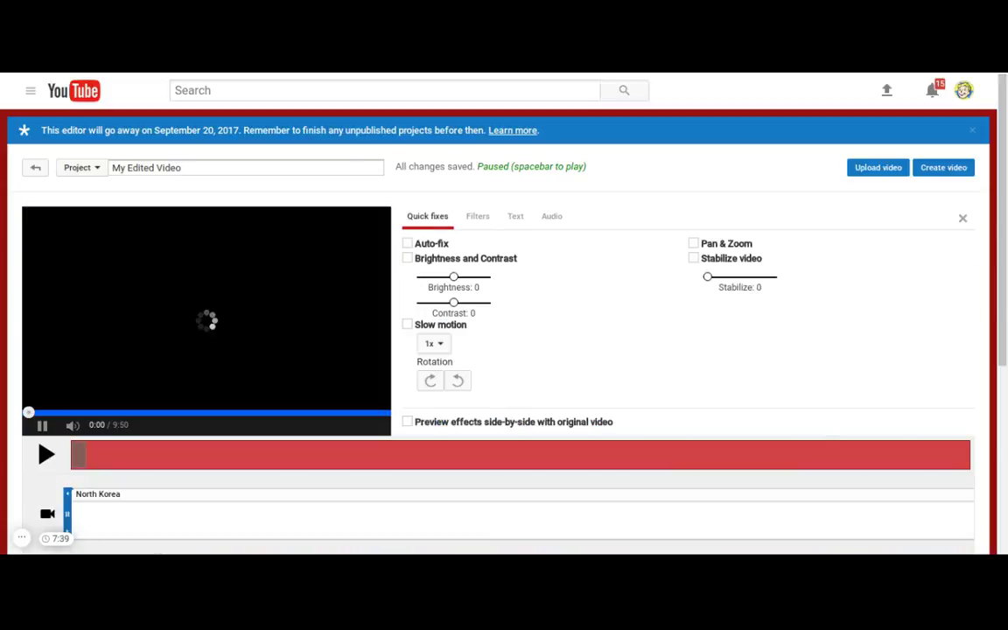
{"action": "scroll", "coordinate": [702, 410], "scroll_direction": "down", "scroll_amount": 2}
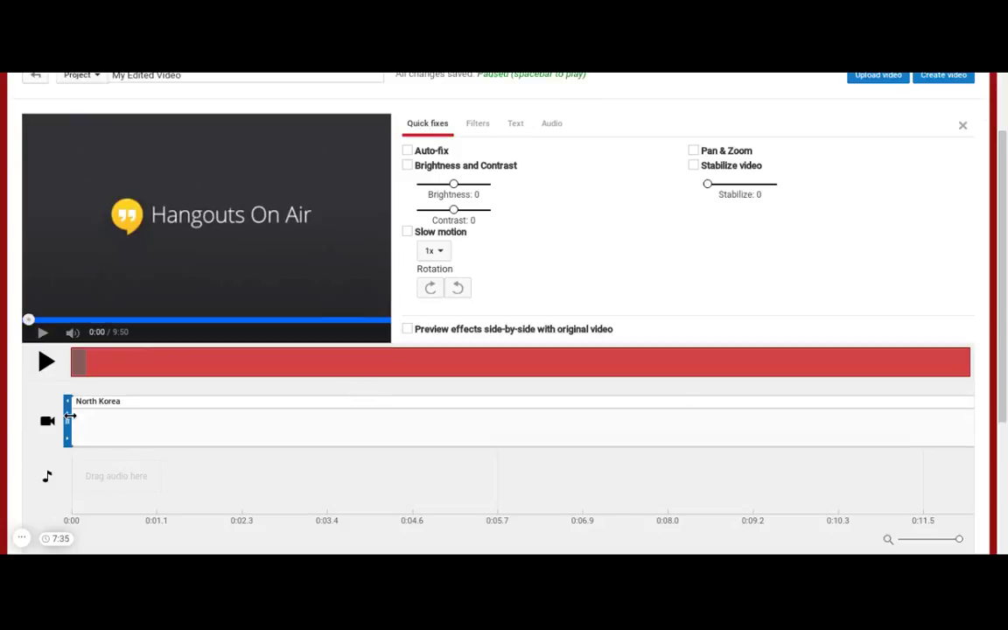
{"action": "left_click_drag", "start_coordinate": [69, 420], "coordinate": [537, 411]}
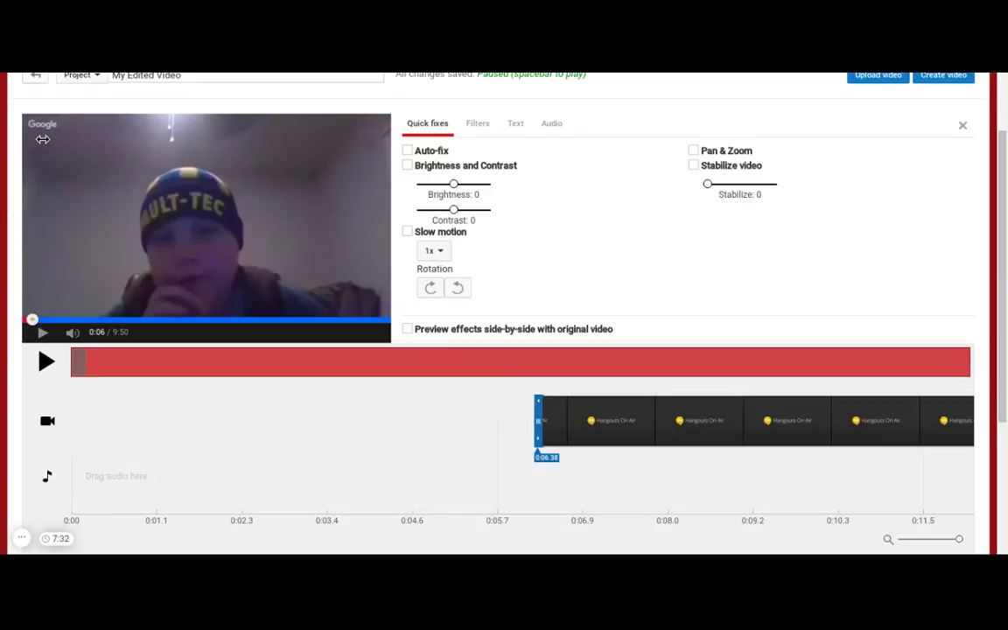
{"action": "scroll", "coordinate": [22, 114], "scroll_direction": "up", "scroll_amount": 2}
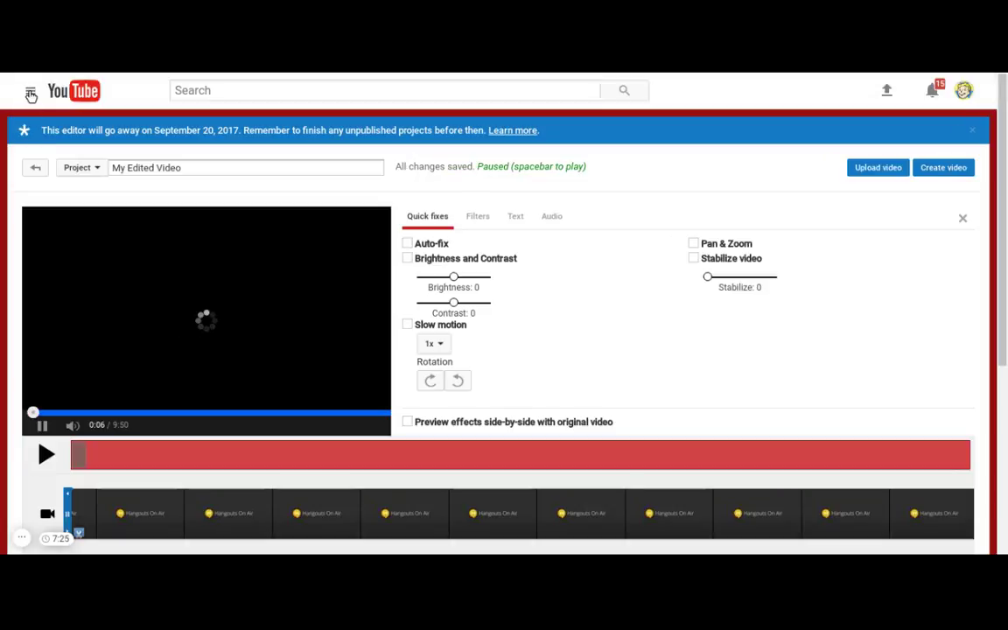
Go through the guide menu to My channel and open 'First day of 8th grade'.
{"action": "left_click", "coordinate": [30, 92]}
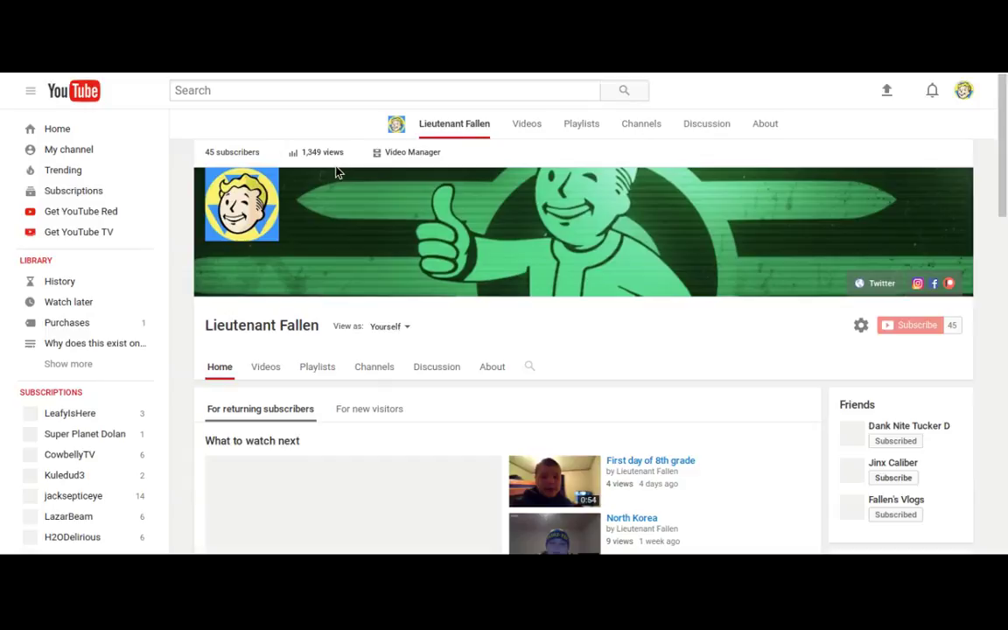
{"action": "mouse_move", "coordinate": [649, 464]}
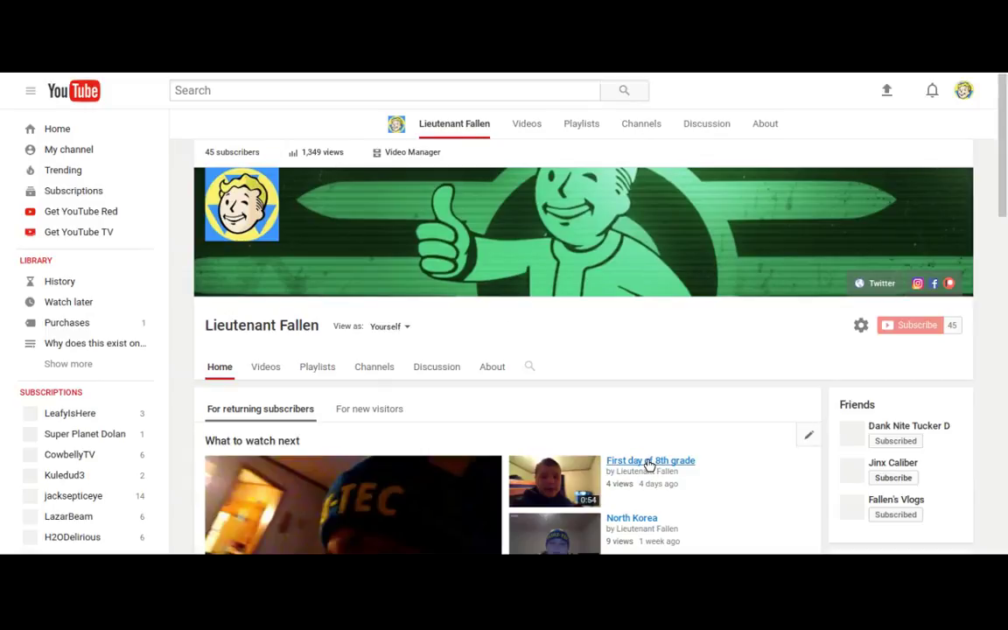
{"action": "left_click", "coordinate": [649, 465]}
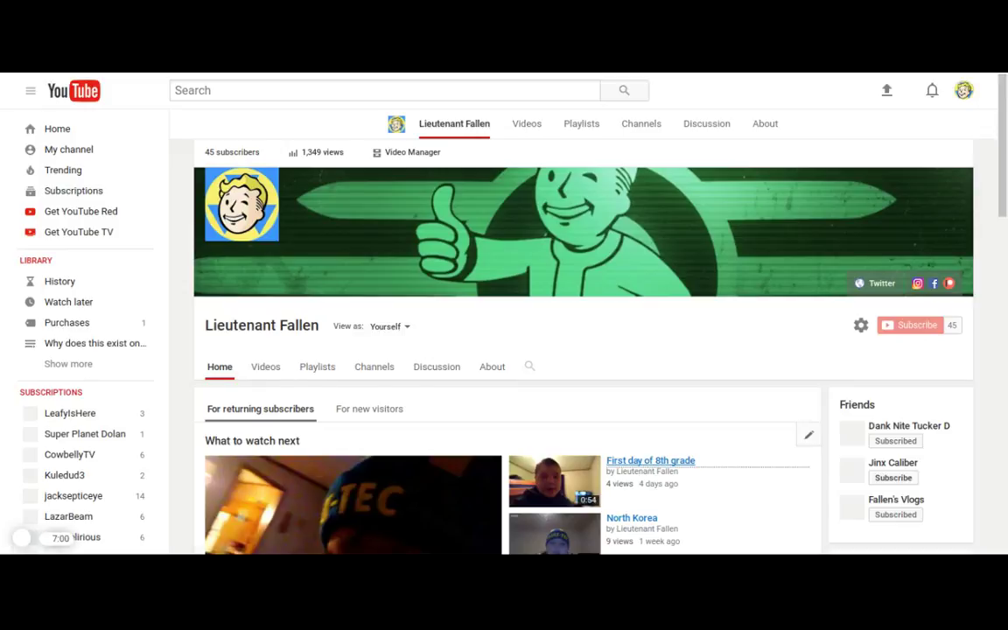
{"action": "key", "text": "F5"}
{"action": "scroll", "coordinate": [504, 332], "scroll_direction": "down", "scroll_amount": 1}
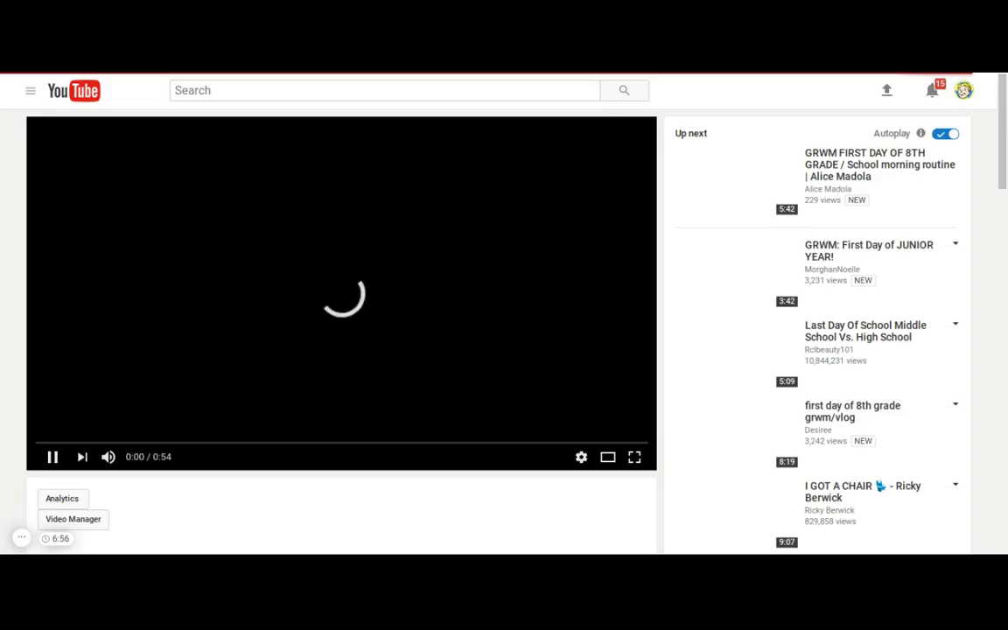
Scroll down the 'First day of 8th grade' watch page below the player.
{"action": "scroll", "coordinate": [271, 495], "scroll_direction": "down", "scroll_amount": 1}
{"action": "scroll", "coordinate": [271, 495], "scroll_direction": "down", "scroll_amount": 2}
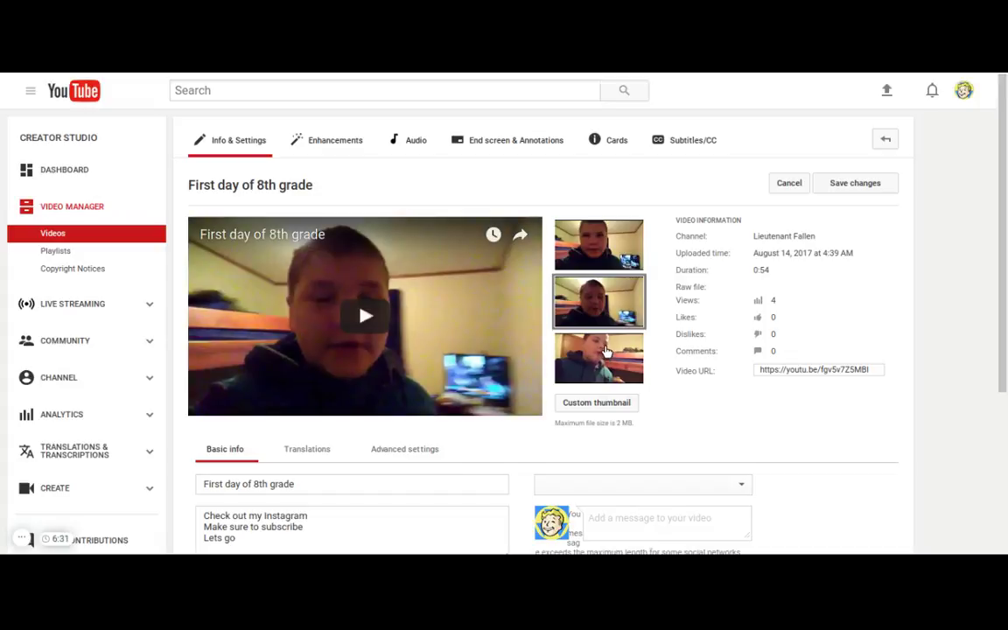
Choose the third frame as thumbnail and extend the description with 'and get smart'.
{"action": "left_click", "coordinate": [606, 351]}
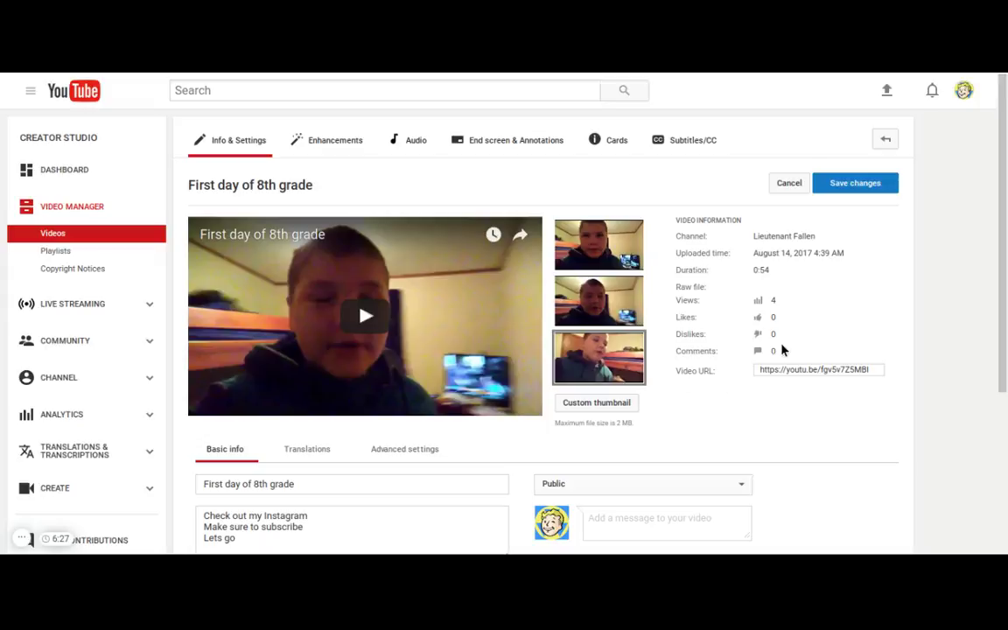
{"action": "scroll", "coordinate": [603, 424], "scroll_direction": "down", "scroll_amount": 2}
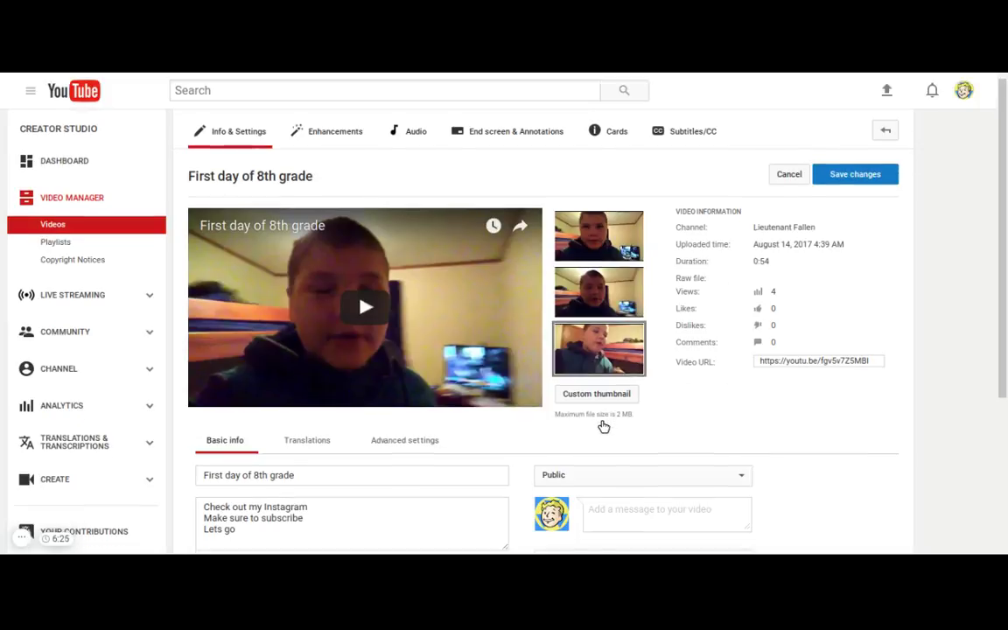
{"action": "scroll", "coordinate": [603, 427], "scroll_direction": "down", "scroll_amount": 1}
{"action": "left_click", "coordinate": [249, 406]}
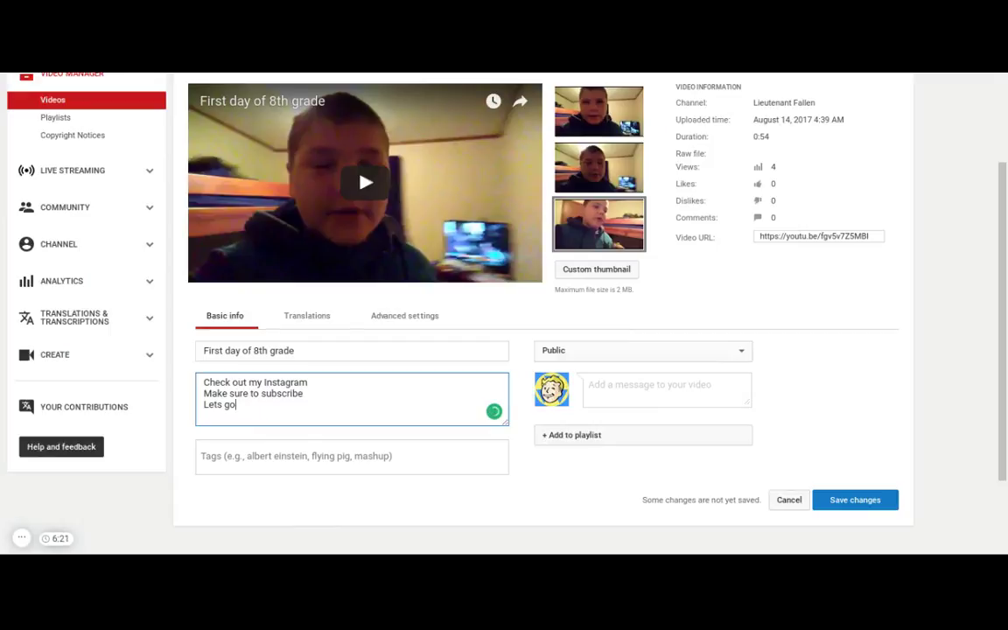
{"action": "type", "text": "an"}
{"action": "type", "text": "d get sma"}
{"action": "type", "text": "rt"}
Add four tags: a username, 'sucks', 'why' and 'satirejkjk'.
{"action": "left_click", "coordinate": [264, 447]}
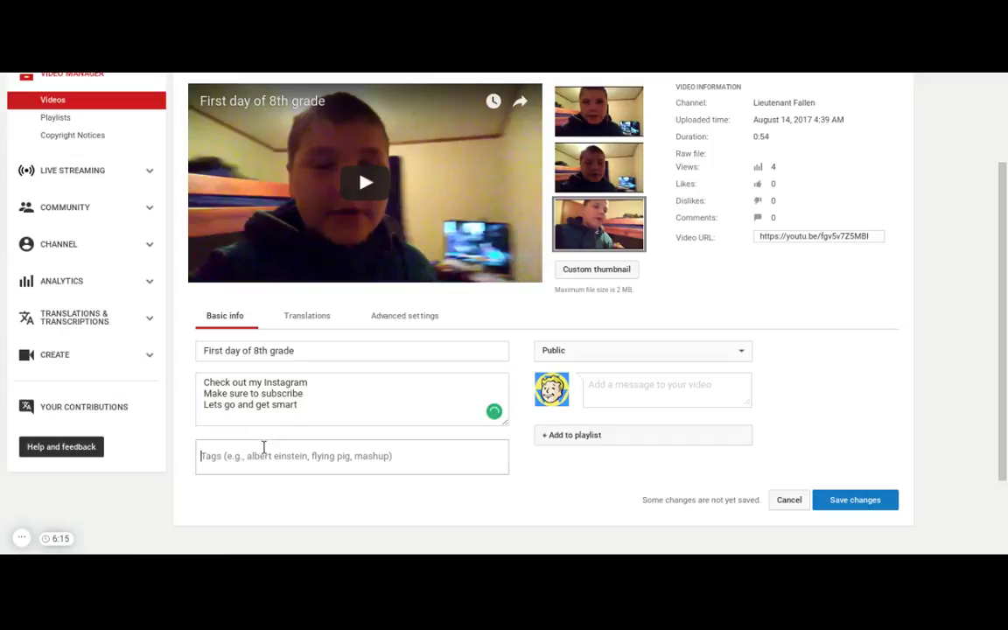
{"action": "type", "text": "Lt"}
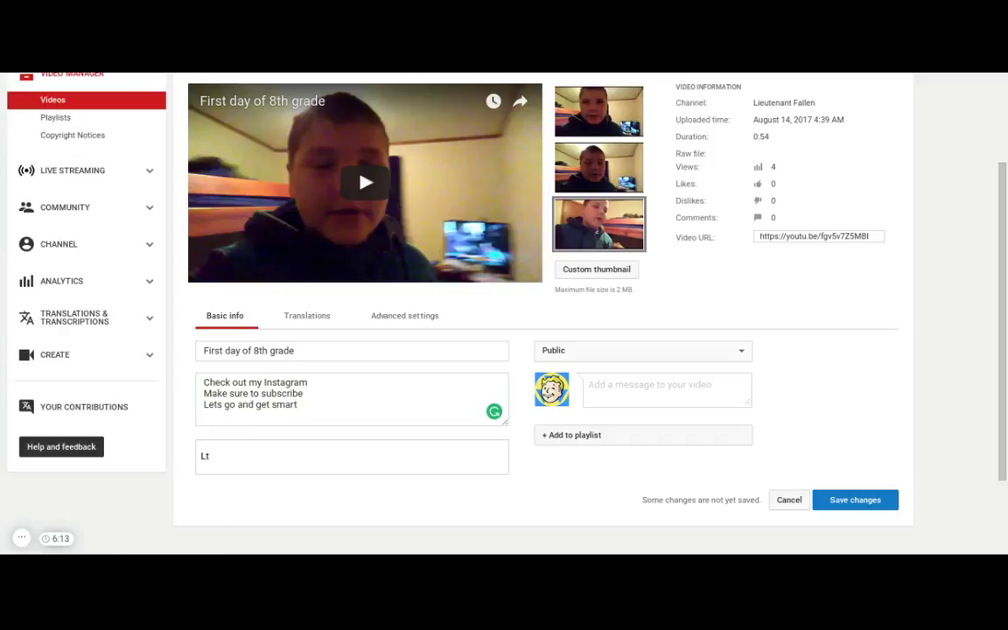
{"action": "type", "text": "Corbi"}
{"action": "type", "text": "s"}
{"action": "key", "text": "Return"}
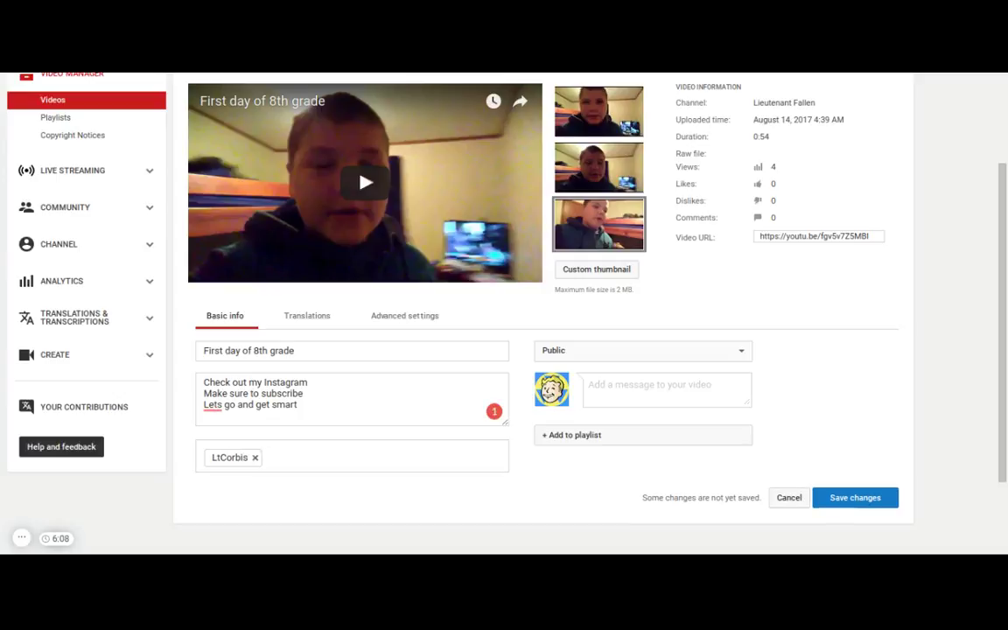
{"action": "type", "text": " sucks"}
{"action": "key", "text": "Return"}
{"action": "type", "text": "why"}
{"action": "key", "text": "Return"}
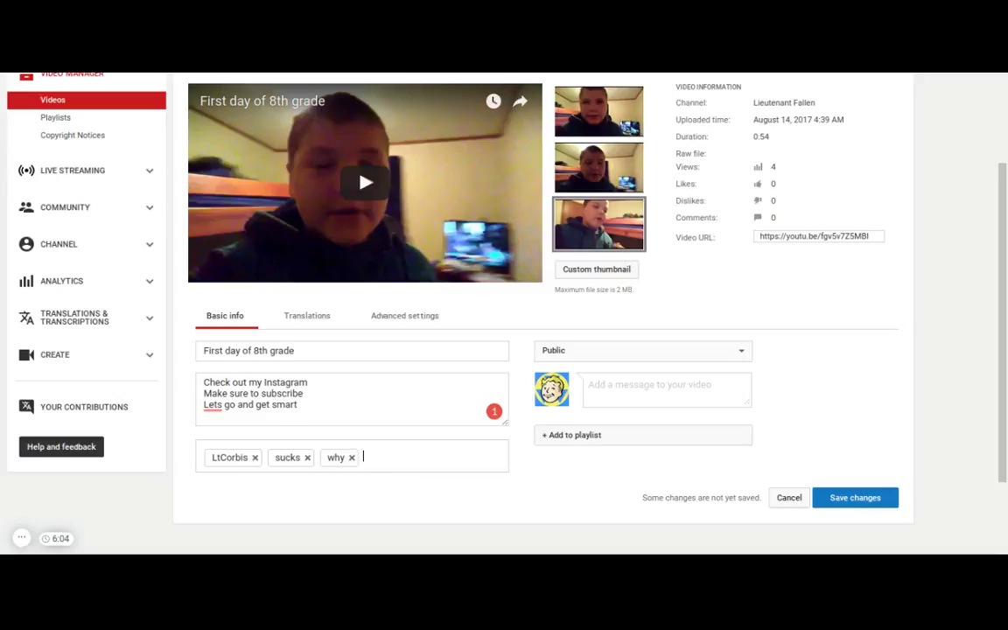
{"action": "type", "text": " satir"}
{"action": "type", "text": "ejkjk"}
{"action": "key", "text": "Return"}
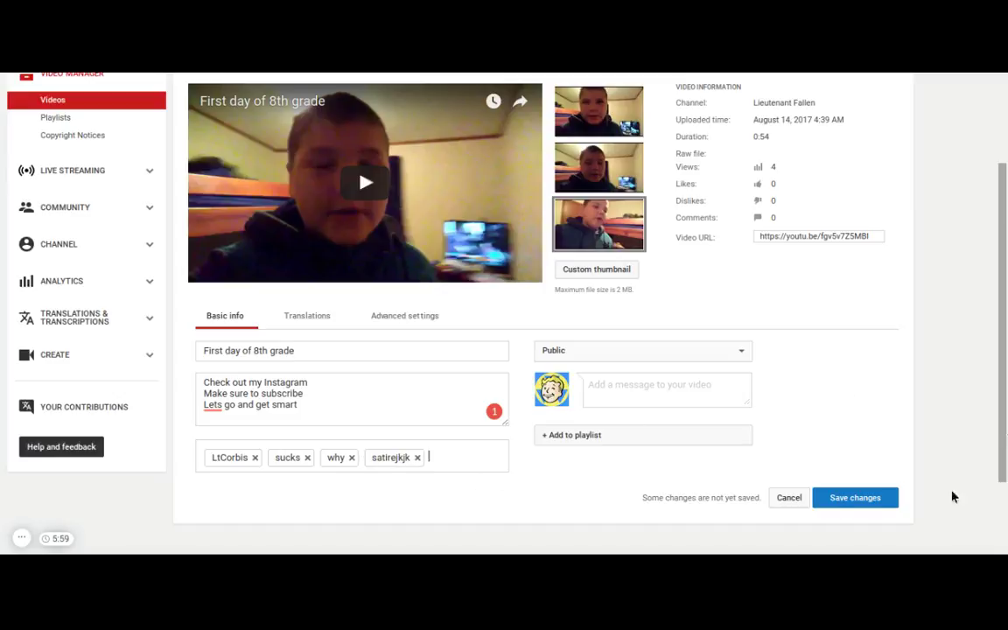
Save the new tags and description.
{"action": "left_click", "coordinate": [871, 510]}
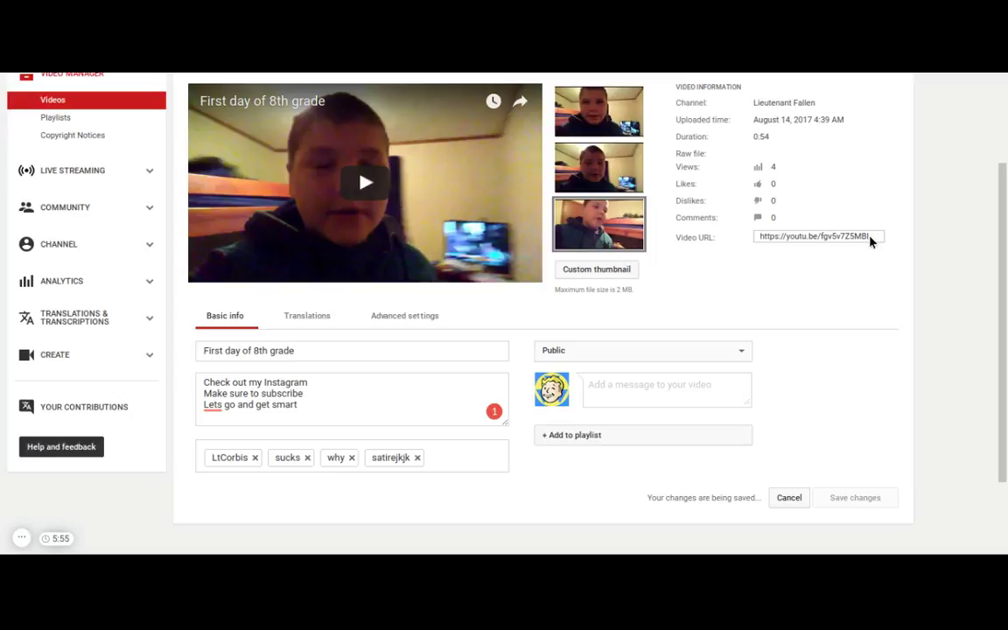
{"action": "scroll", "coordinate": [799, 297], "scroll_direction": "up", "scroll_amount": 1}
{"action": "scroll", "coordinate": [799, 298], "scroll_direction": "up", "scroll_amount": 2}
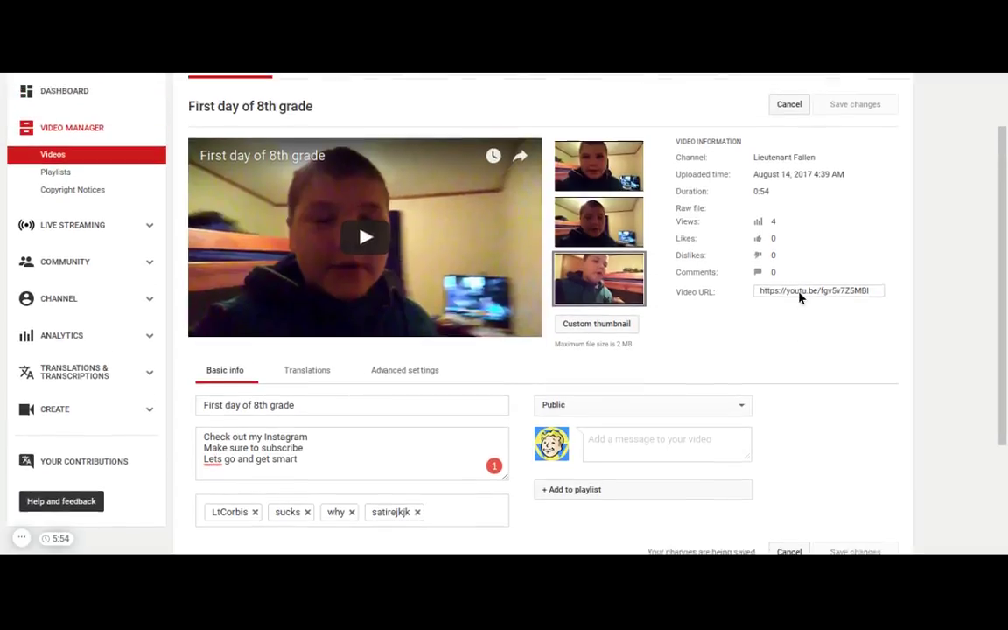
{"action": "scroll", "coordinate": [799, 297], "scroll_direction": "up", "scroll_amount": 1}
{"action": "scroll", "coordinate": [799, 298], "scroll_direction": "up", "scroll_amount": 1}
{"action": "scroll", "coordinate": [799, 298], "scroll_direction": "up", "scroll_amount": 1}
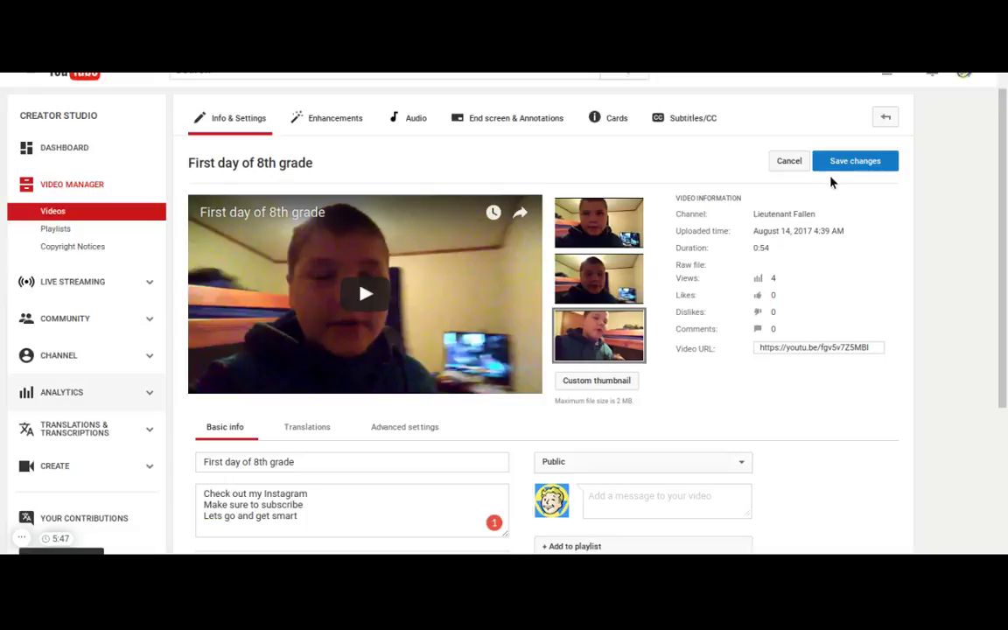
Save the video's updated details and scroll down the analytics overview.
{"action": "left_click", "coordinate": [852, 165]}
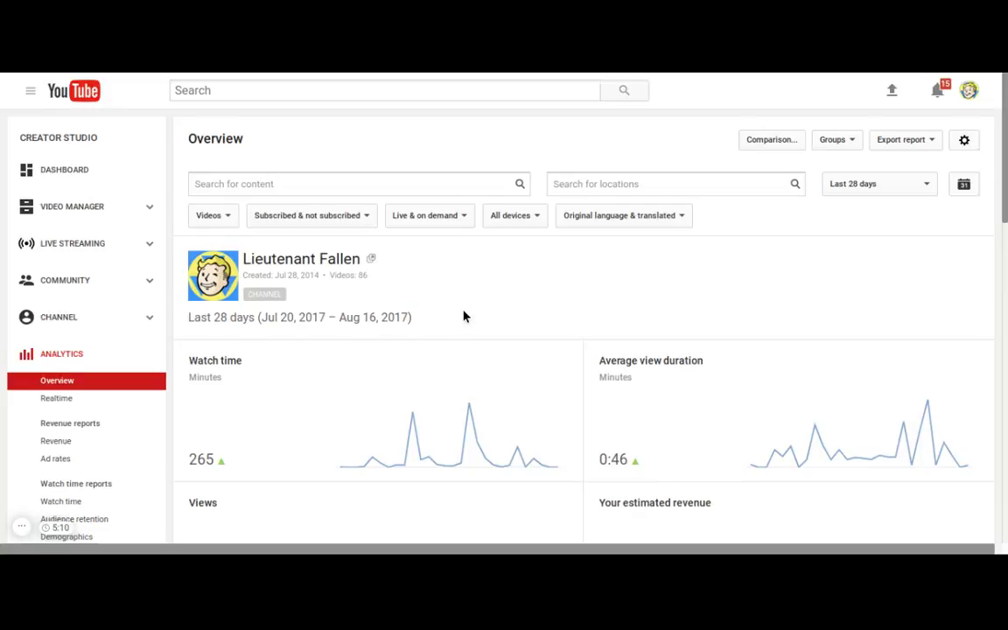
{"action": "scroll", "coordinate": [464, 317], "scroll_direction": "down", "scroll_amount": 3}
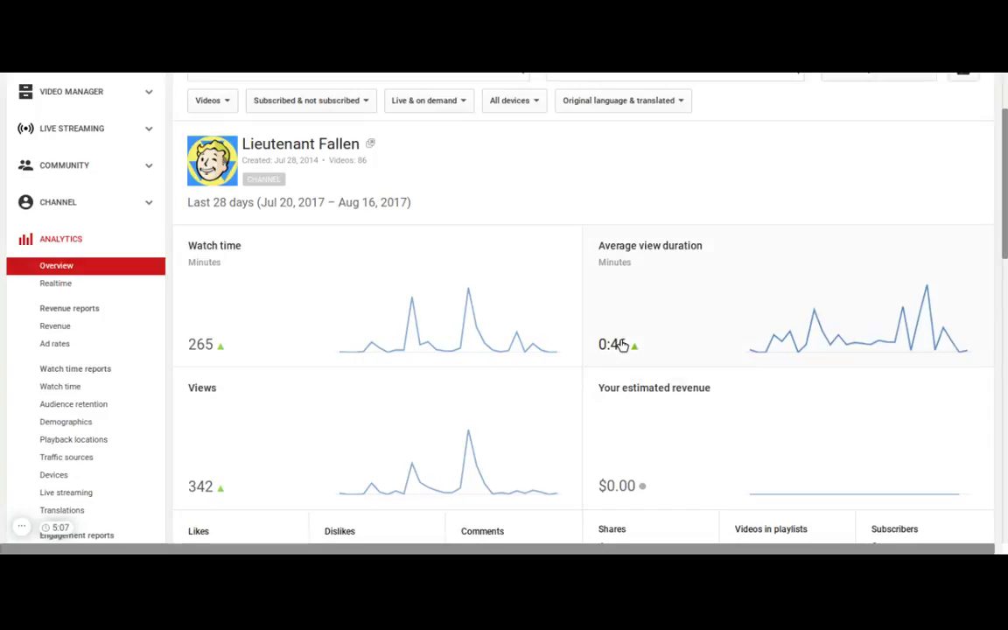
{"action": "scroll", "coordinate": [621, 348], "scroll_direction": "down", "scroll_amount": 2}
{"action": "mouse_move", "coordinate": [613, 324]}
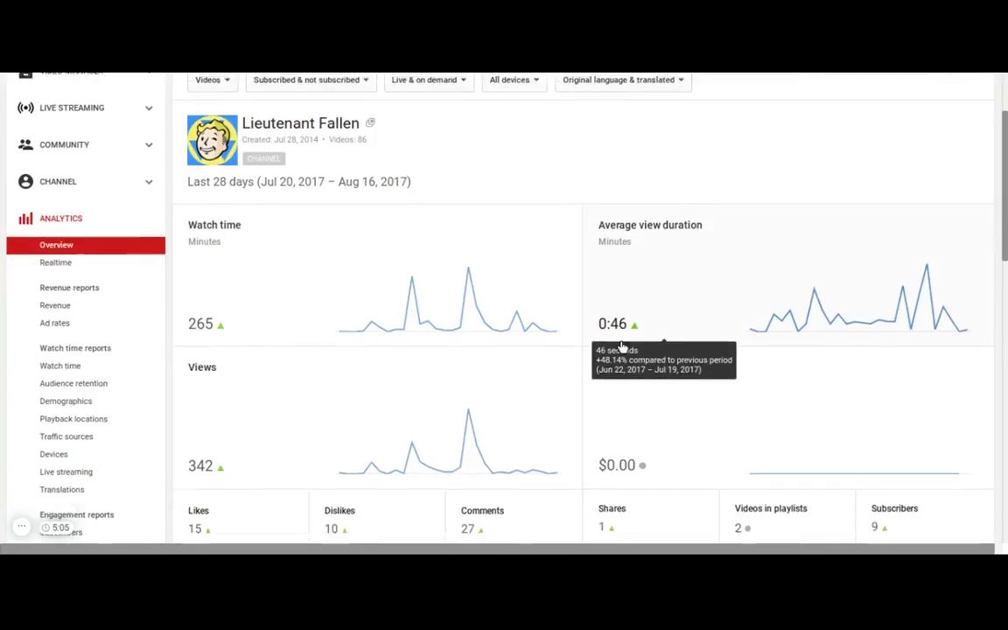
{"action": "scroll", "coordinate": [621, 347], "scroll_direction": "down", "scroll_amount": 2}
{"action": "scroll", "coordinate": [525, 323], "scroll_direction": "down", "scroll_amount": 1}
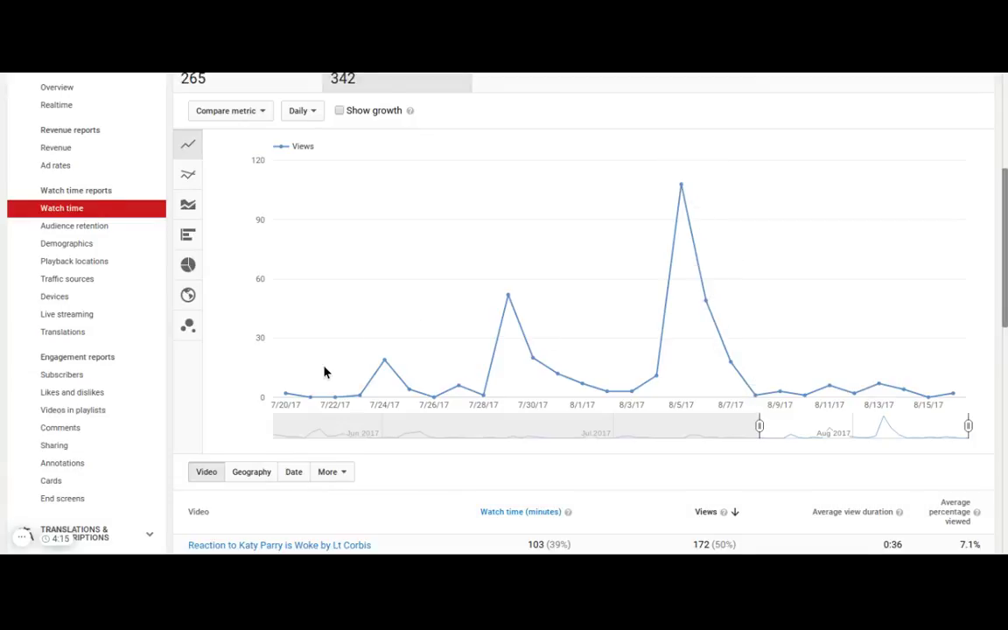
Scroll down the Watch time report to the per-video table.
{"action": "scroll", "coordinate": [327, 372], "scroll_direction": "down", "scroll_amount": 3}
{"action": "scroll", "coordinate": [324, 372], "scroll_direction": "down", "scroll_amount": 1}
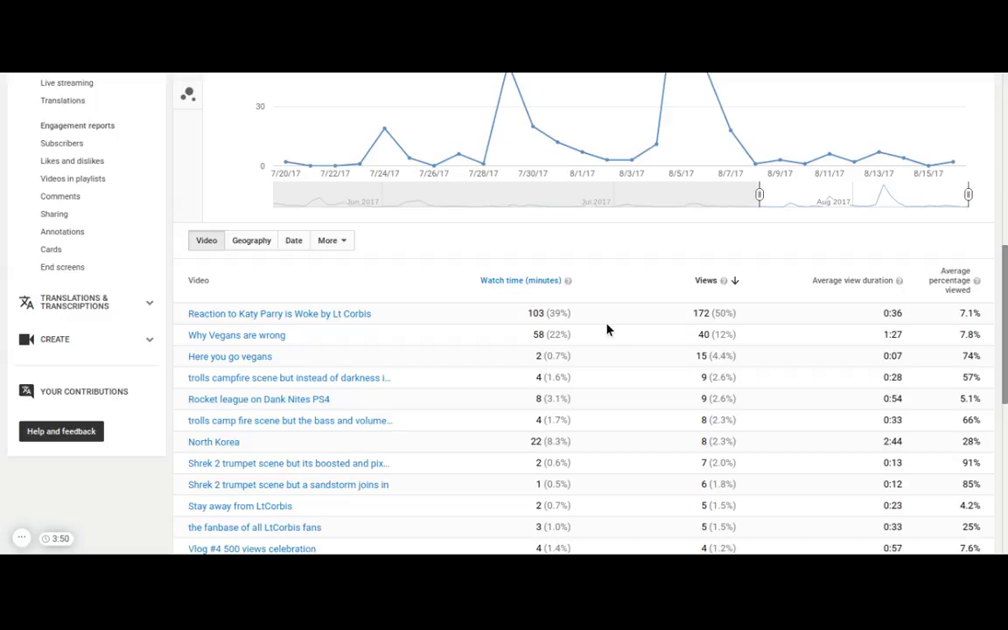
Scroll up and down through every video listed in the watch time table.
{"action": "scroll", "coordinate": [884, 392], "scroll_direction": "down", "scroll_amount": 1}
{"action": "scroll", "coordinate": [884, 394], "scroll_direction": "down", "scroll_amount": 1}
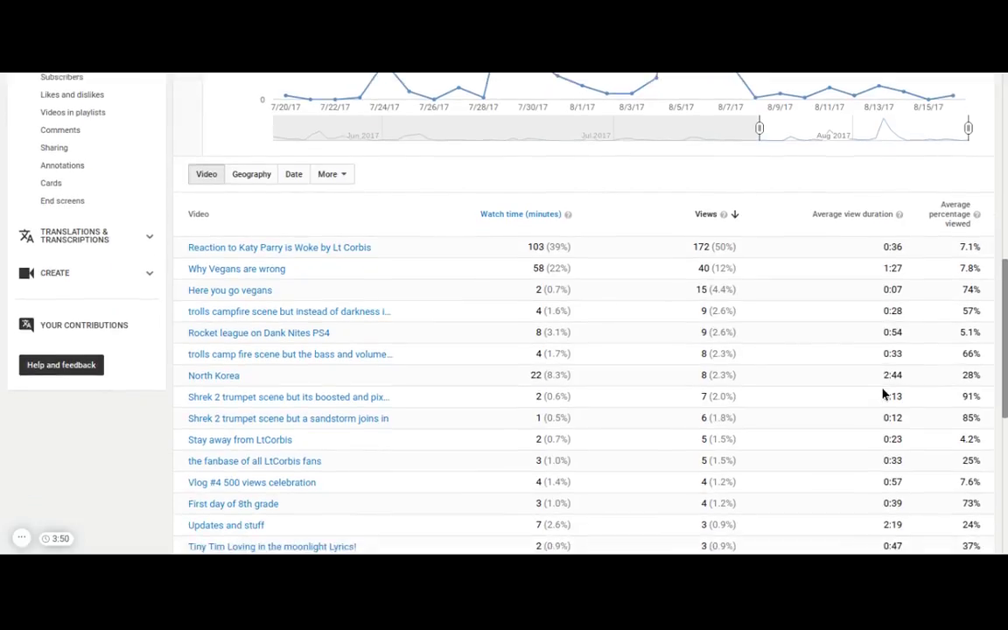
{"action": "scroll", "coordinate": [884, 394], "scroll_direction": "down", "scroll_amount": 1}
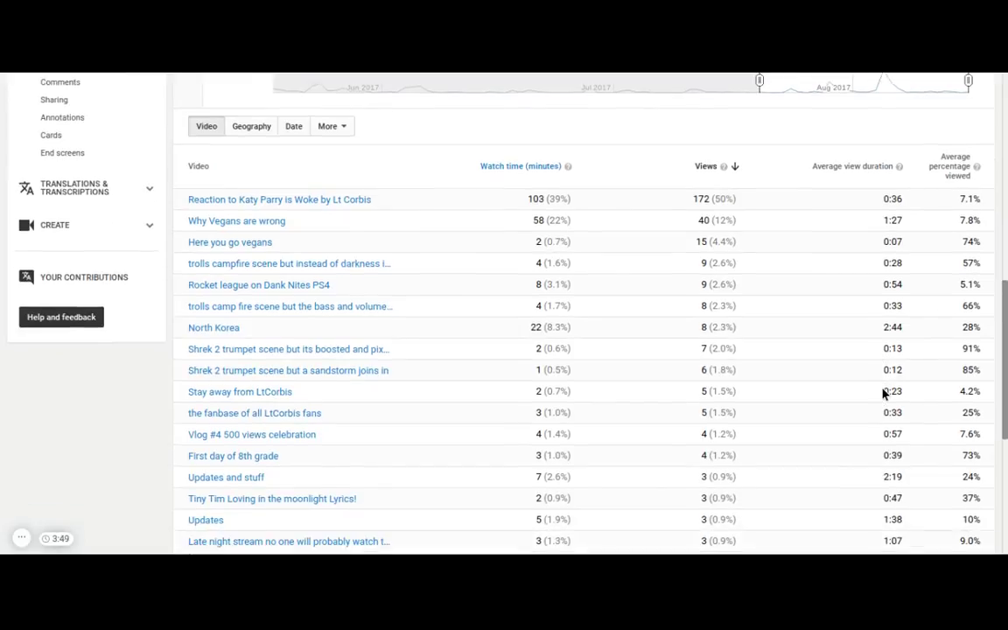
{"action": "scroll", "coordinate": [884, 394], "scroll_direction": "down", "scroll_amount": 1}
{"action": "scroll", "coordinate": [884, 390], "scroll_direction": "down", "scroll_amount": 2}
{"action": "scroll", "coordinate": [686, 401], "scroll_direction": "down", "scroll_amount": 3}
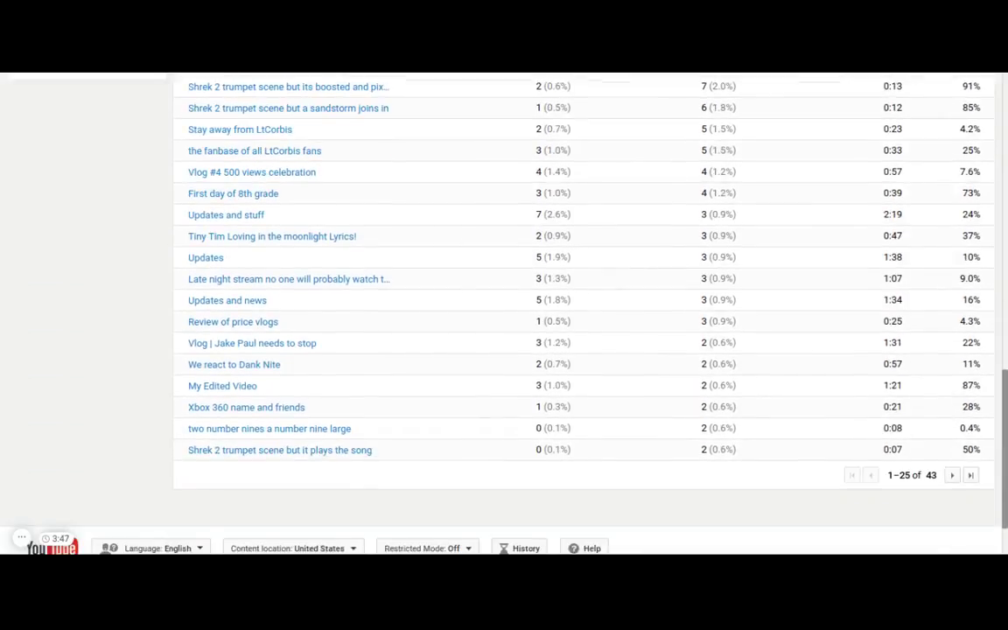
{"action": "scroll", "coordinate": [687, 401], "scroll_direction": "up", "scroll_amount": 2}
{"action": "scroll", "coordinate": [686, 401], "scroll_direction": "up", "scroll_amount": 3}
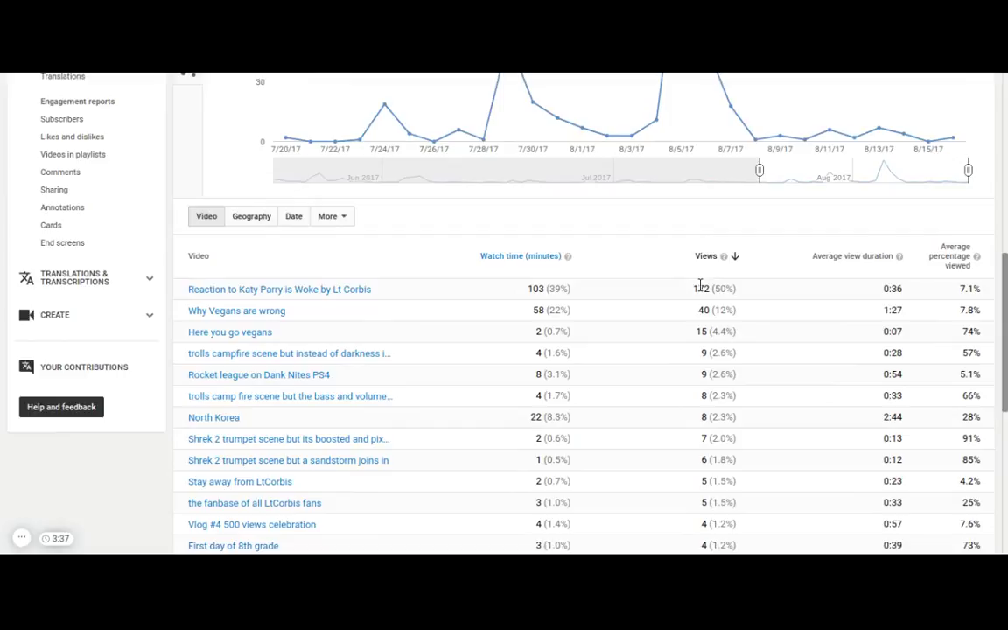
{"action": "scroll", "coordinate": [701, 288], "scroll_direction": "down", "scroll_amount": 3}
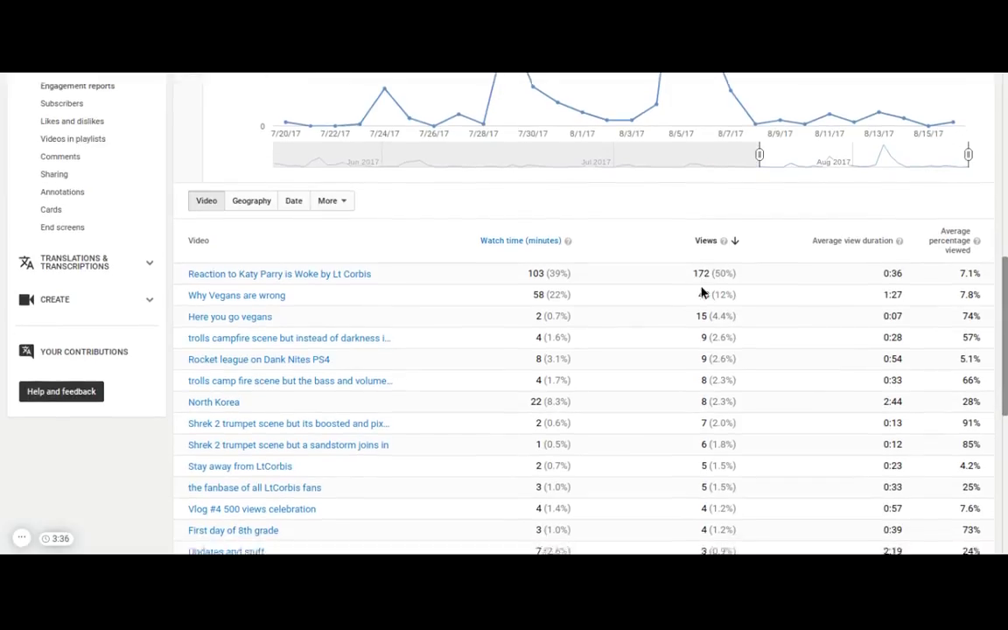
{"action": "scroll", "coordinate": [701, 292], "scroll_direction": "down", "scroll_amount": 1}
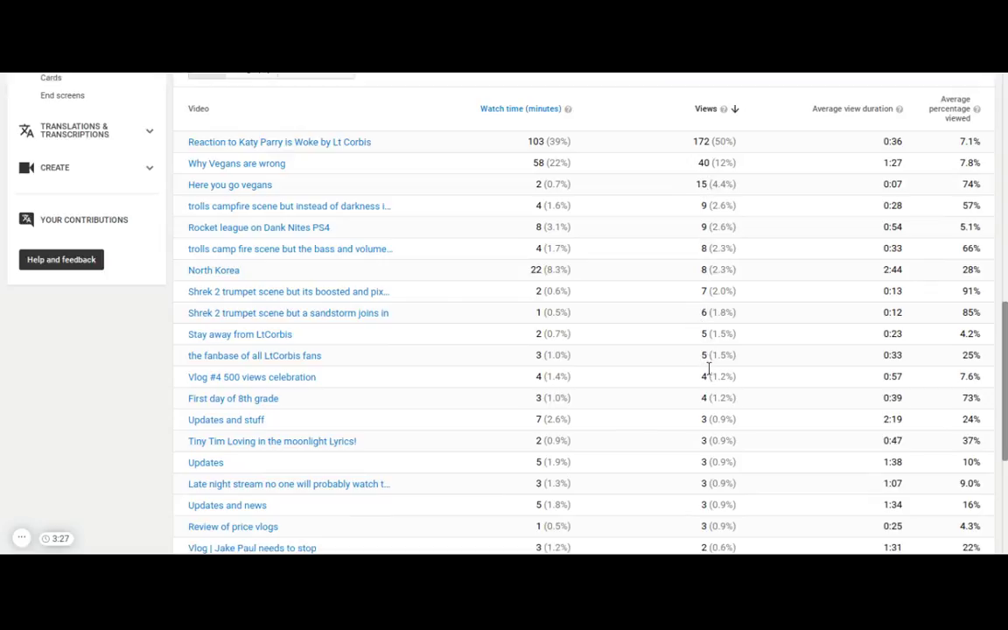
{"action": "scroll", "coordinate": [710, 417], "scroll_direction": "down", "scroll_amount": 1}
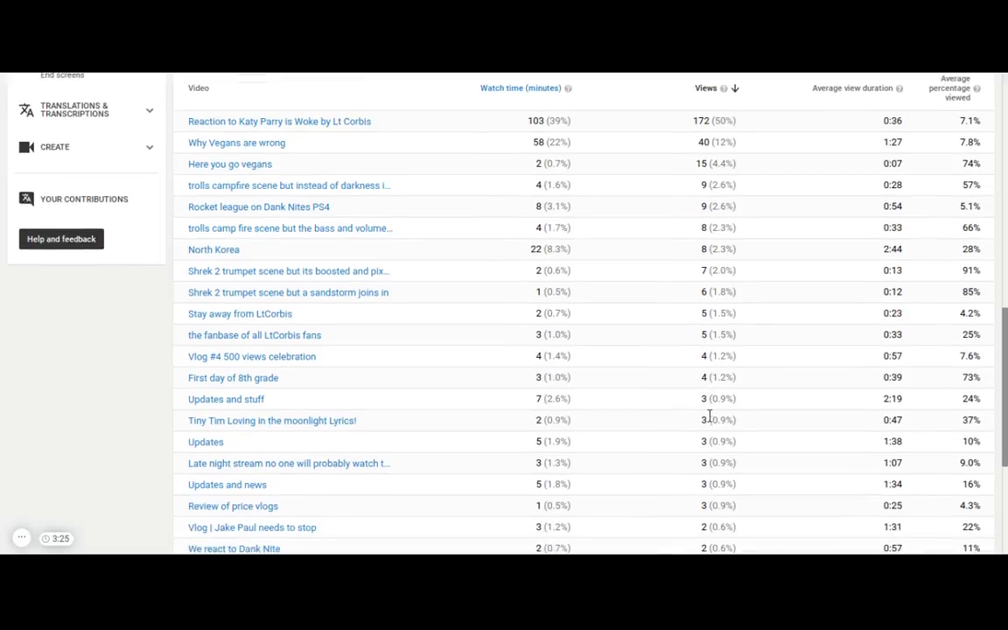
{"action": "scroll", "coordinate": [710, 416], "scroll_direction": "down", "scroll_amount": 1}
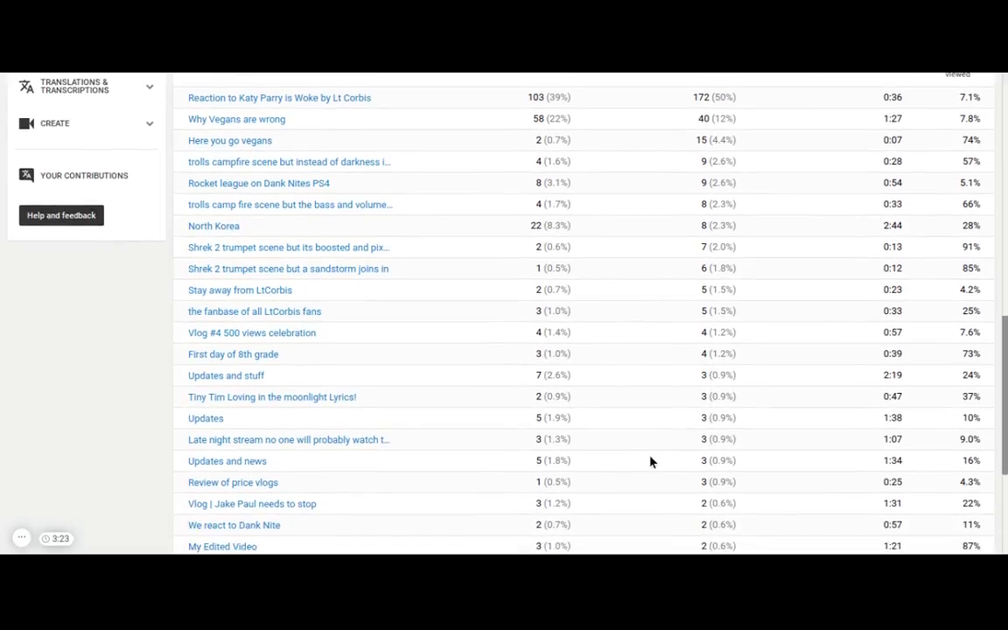
{"action": "scroll", "coordinate": [649, 461], "scroll_direction": "down", "scroll_amount": 1}
{"action": "scroll", "coordinate": [650, 462], "scroll_direction": "down", "scroll_amount": 1}
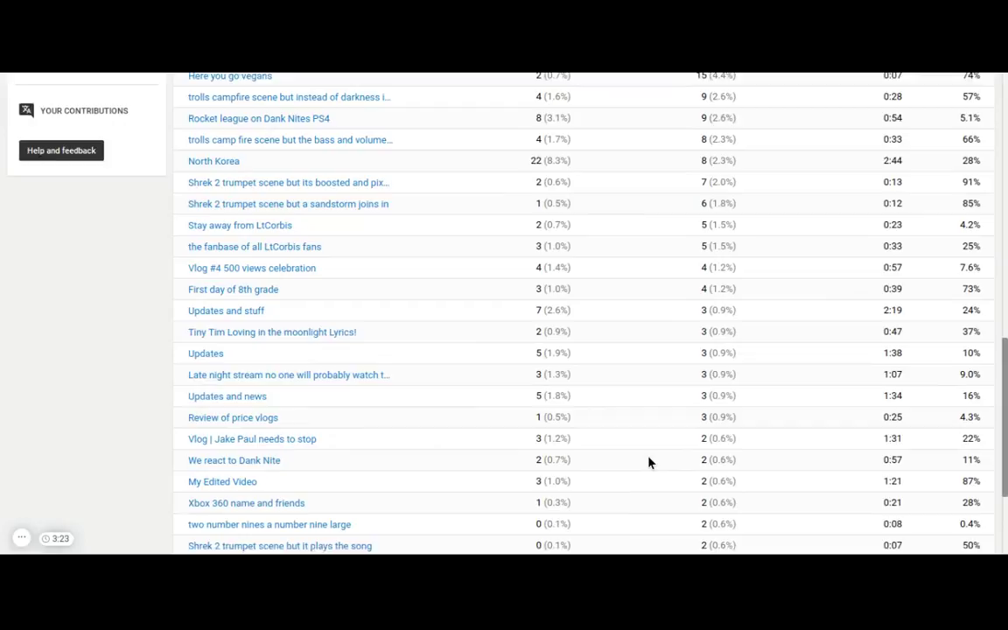
{"action": "scroll", "coordinate": [649, 462], "scroll_direction": "down", "scroll_amount": 3}
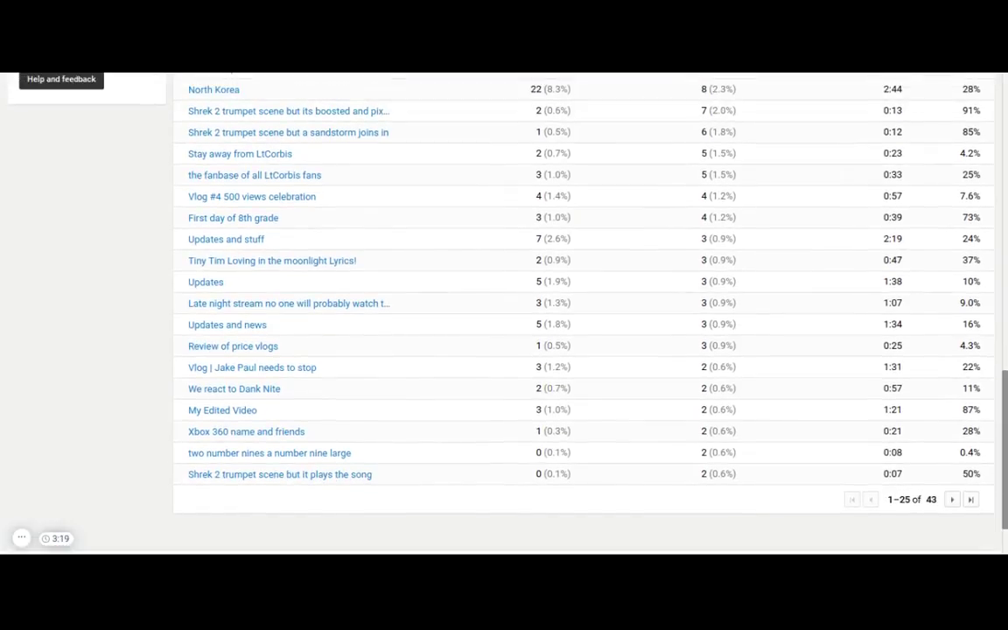
{"action": "scroll", "coordinate": [504, 306], "scroll_direction": "up", "scroll_amount": 1}
{"action": "scroll", "coordinate": [504, 306], "scroll_direction": "up", "scroll_amount": 2}
{"action": "scroll", "coordinate": [505, 306], "scroll_direction": "up", "scroll_amount": 2}
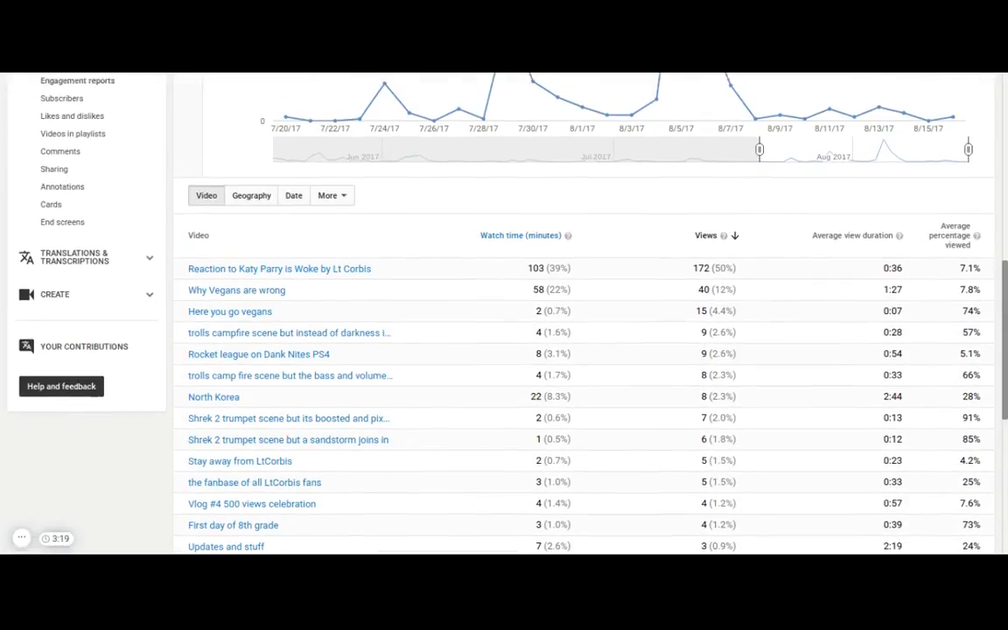
{"action": "scroll", "coordinate": [504, 306], "scroll_direction": "down", "scroll_amount": 1}
{"action": "scroll", "coordinate": [505, 307], "scroll_direction": "down", "scroll_amount": 2}
{"action": "scroll", "coordinate": [505, 307], "scroll_direction": "down", "scroll_amount": 2}
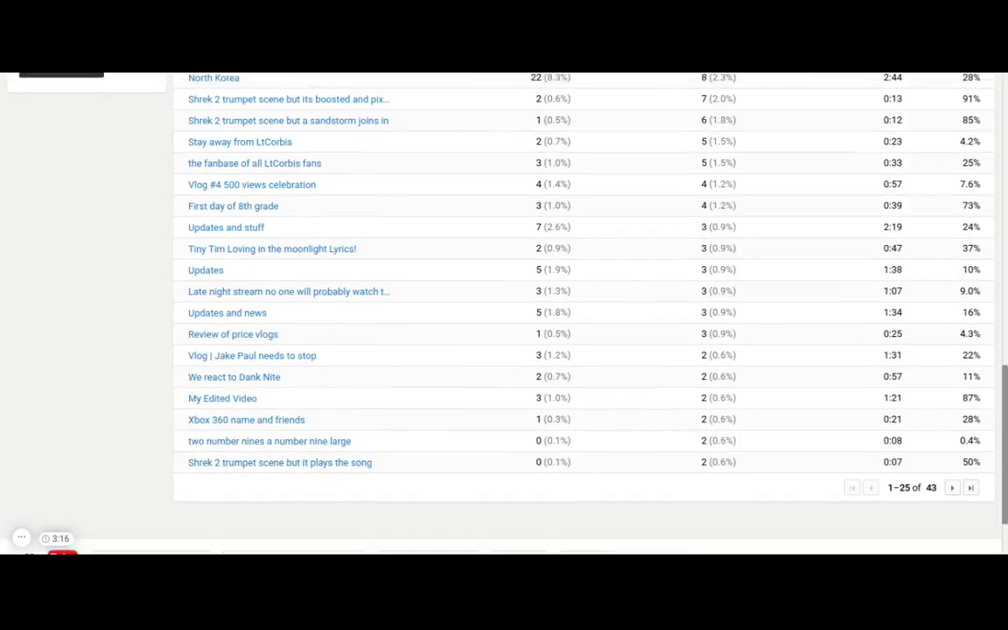
{"action": "scroll", "coordinate": [549, 487], "scroll_direction": "up", "scroll_amount": 1}
{"action": "scroll", "coordinate": [550, 486], "scroll_direction": "up", "scroll_amount": 2}
{"action": "scroll", "coordinate": [550, 486], "scroll_direction": "up", "scroll_amount": 3}
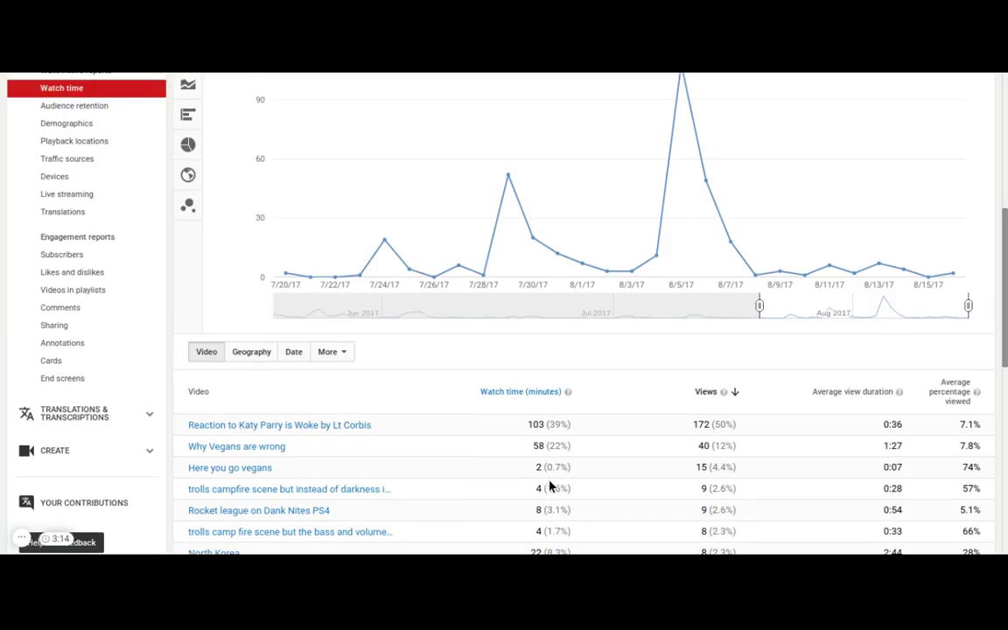
{"action": "scroll", "coordinate": [53, 450], "scroll_direction": "down", "scroll_amount": 1}
{"action": "scroll", "coordinate": [54, 452], "scroll_direction": "down", "scroll_amount": 1}
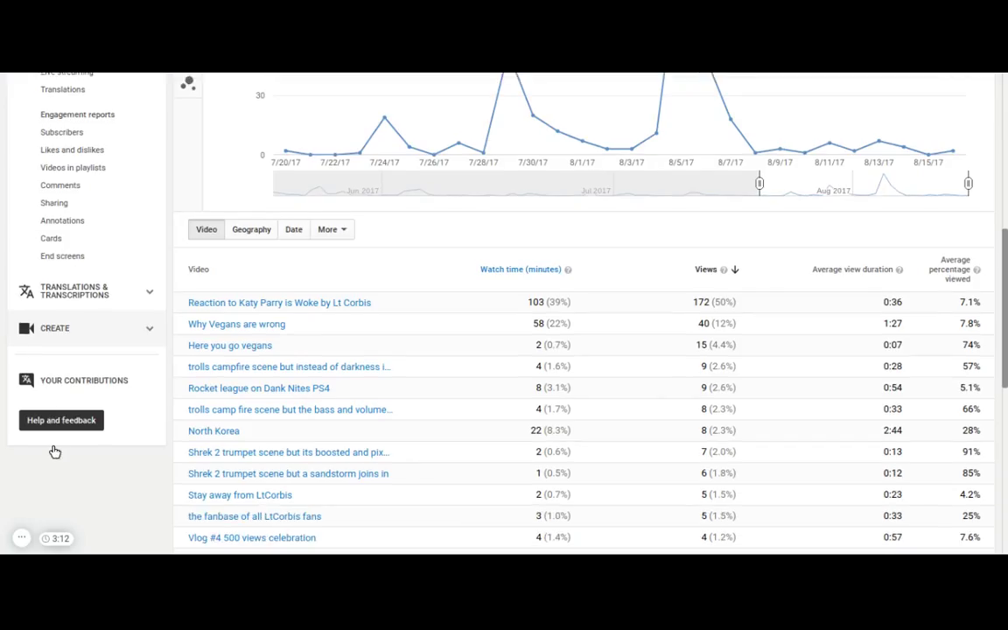
{"action": "scroll", "coordinate": [55, 452], "scroll_direction": "down", "scroll_amount": 1}
{"action": "scroll", "coordinate": [54, 450], "scroll_direction": "down", "scroll_amount": 1}
{"action": "scroll", "coordinate": [54, 450], "scroll_direction": "up", "scroll_amount": 1}
{"action": "scroll", "coordinate": [62, 429], "scroll_direction": "up", "scroll_amount": 8}
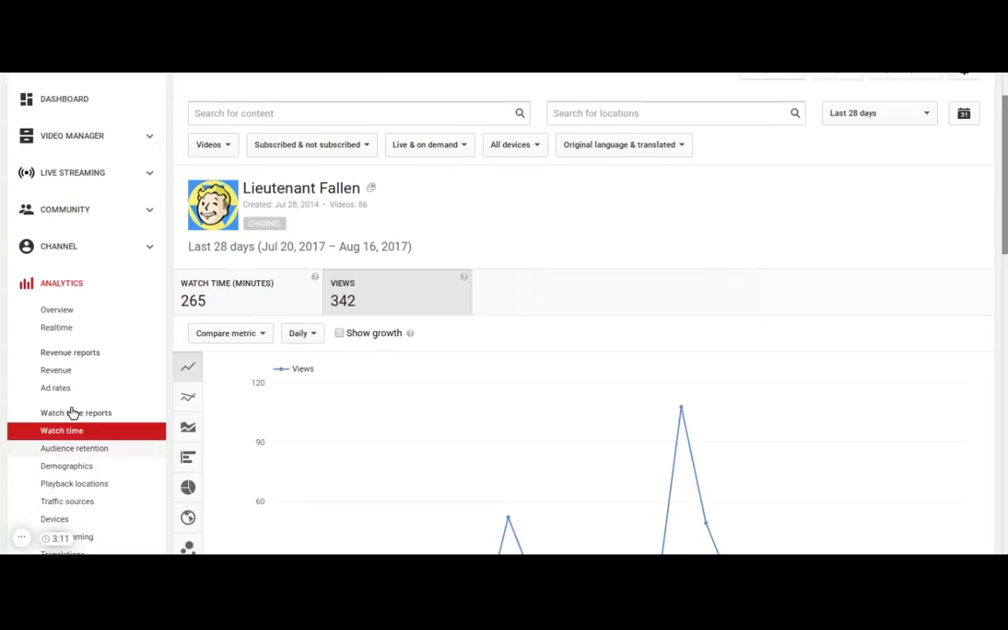
{"action": "scroll", "coordinate": [76, 408], "scroll_direction": "down", "scroll_amount": 1}
{"action": "scroll", "coordinate": [91, 387], "scroll_direction": "down", "scroll_amount": 2}
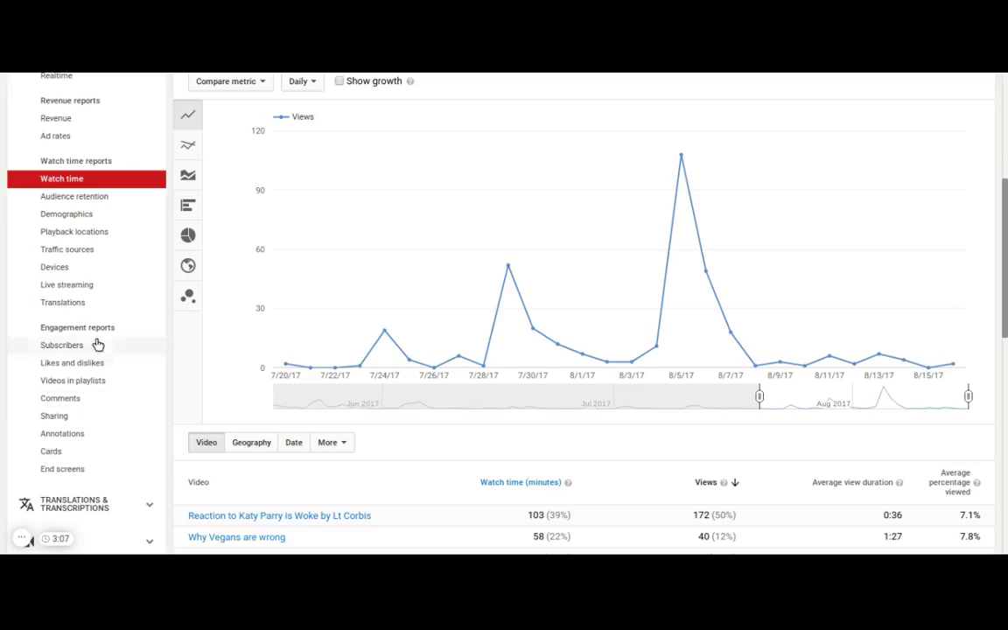
Open the Comments report and scroll down through the comment counts for each video.
{"action": "left_click", "coordinate": [77, 402]}
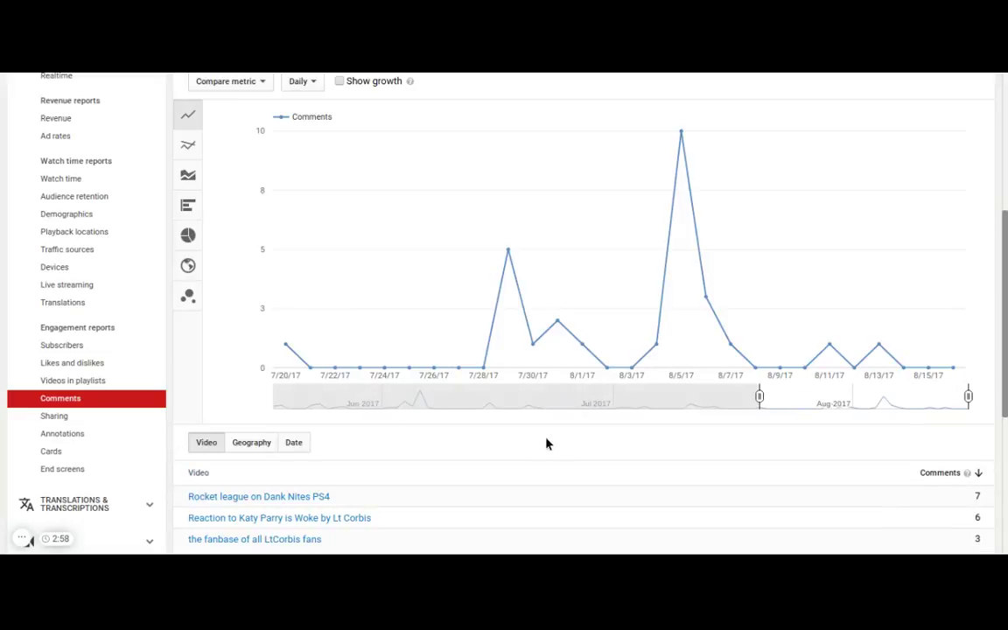
{"action": "scroll", "coordinate": [590, 433], "scroll_direction": "down", "scroll_amount": 2}
{"action": "scroll", "coordinate": [590, 433], "scroll_direction": "down", "scroll_amount": 1}
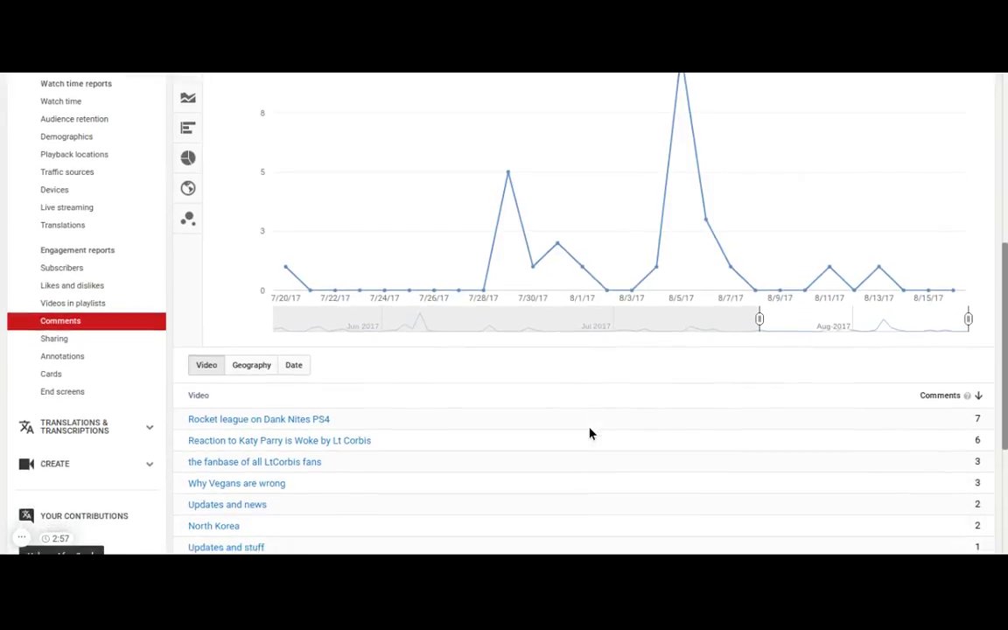
{"action": "scroll", "coordinate": [590, 433], "scroll_direction": "down", "scroll_amount": 2}
{"action": "scroll", "coordinate": [590, 433], "scroll_direction": "down", "scroll_amount": 2}
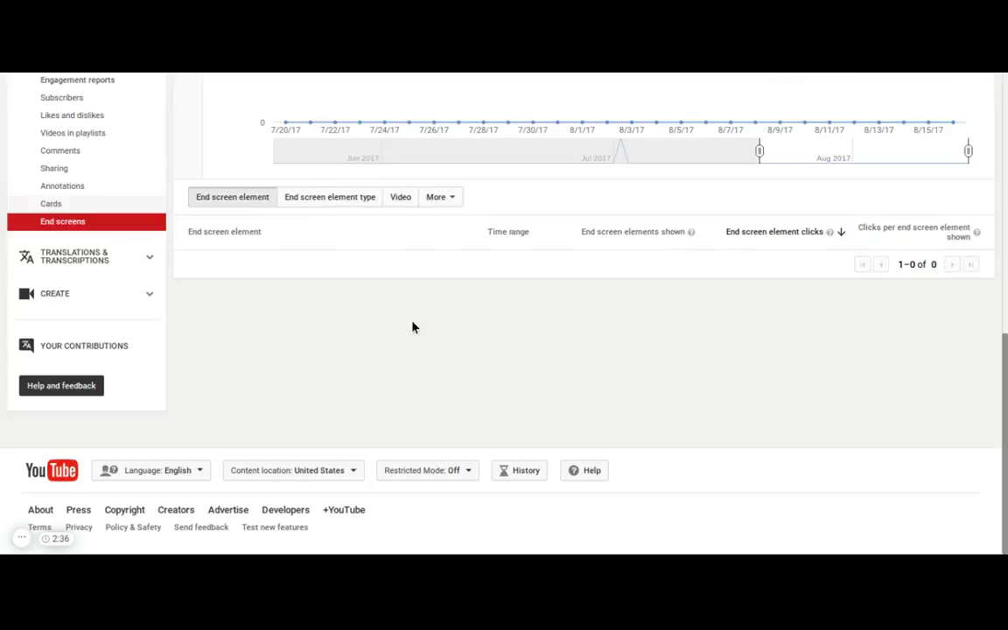
{"action": "scroll", "coordinate": [694, 427], "scroll_direction": "up", "scroll_amount": 2}
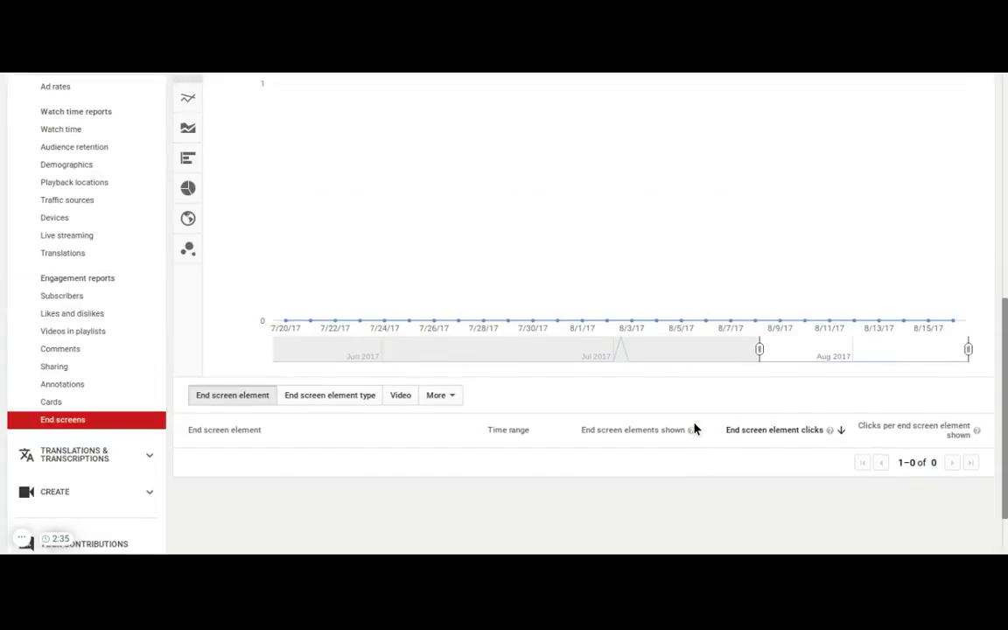
{"action": "scroll", "coordinate": [694, 427], "scroll_direction": "up", "scroll_amount": 5}
{"action": "scroll", "coordinate": [613, 411], "scroll_direction": "down", "scroll_amount": 1}
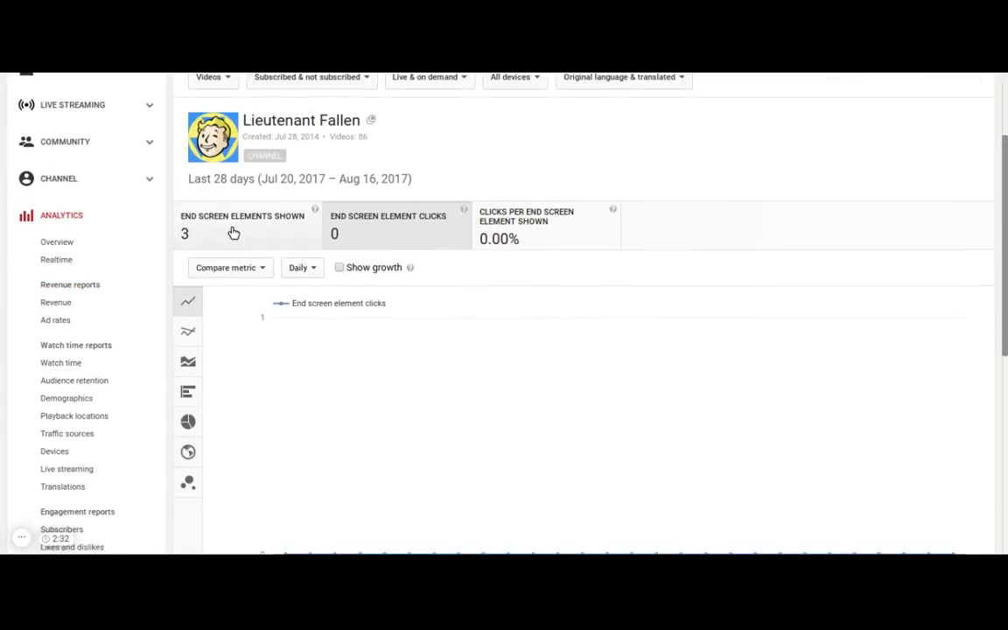
{"action": "scroll", "coordinate": [686, 342], "scroll_direction": "down", "scroll_amount": 1}
{"action": "scroll", "coordinate": [686, 342], "scroll_direction": "down", "scroll_amount": 2}
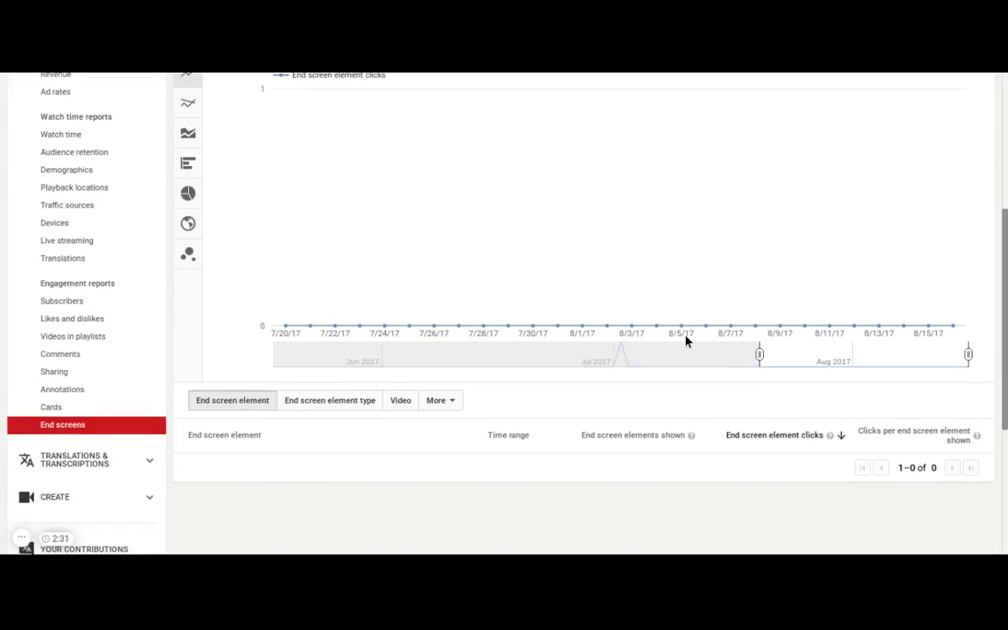